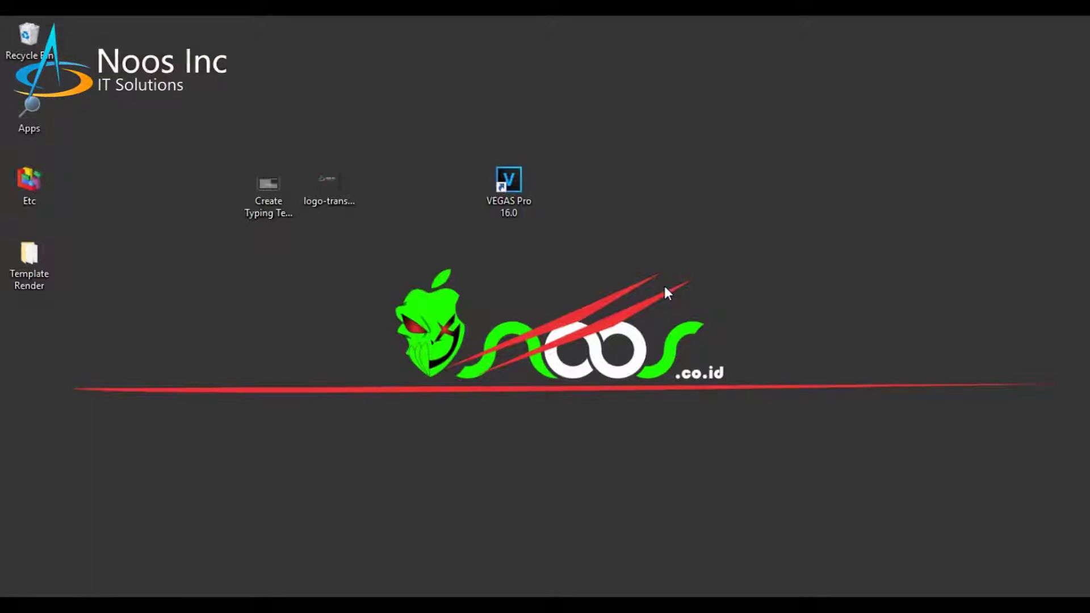
Step: View the logo-transparent.png image and skim through the Create Typing Text Effect Vegas Pro 16.wmv video
double_click(332, 196)
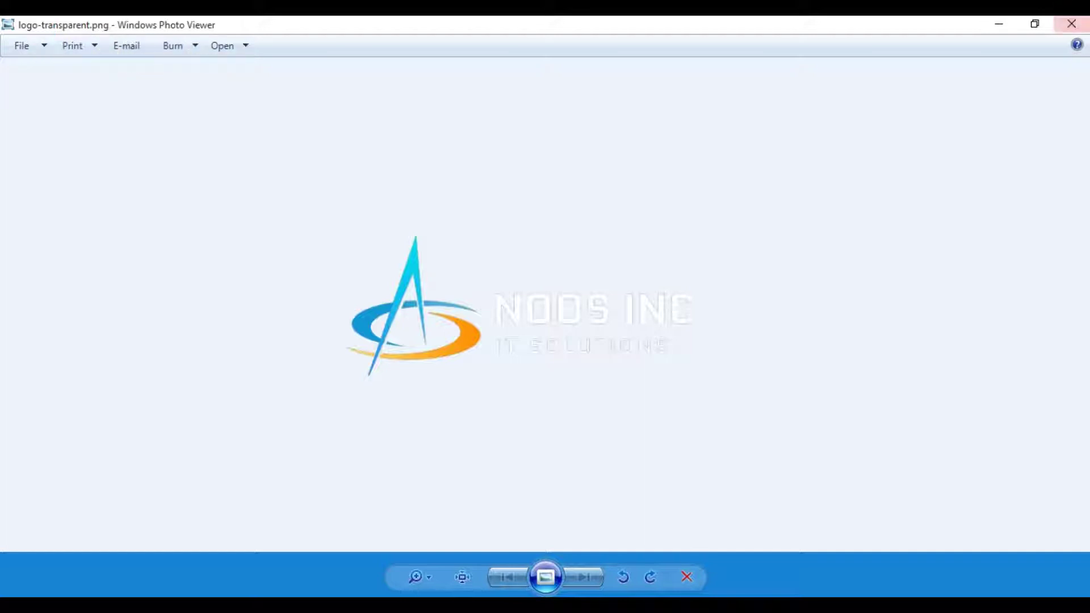
left_click(1071, 23)
double_click(277, 208)
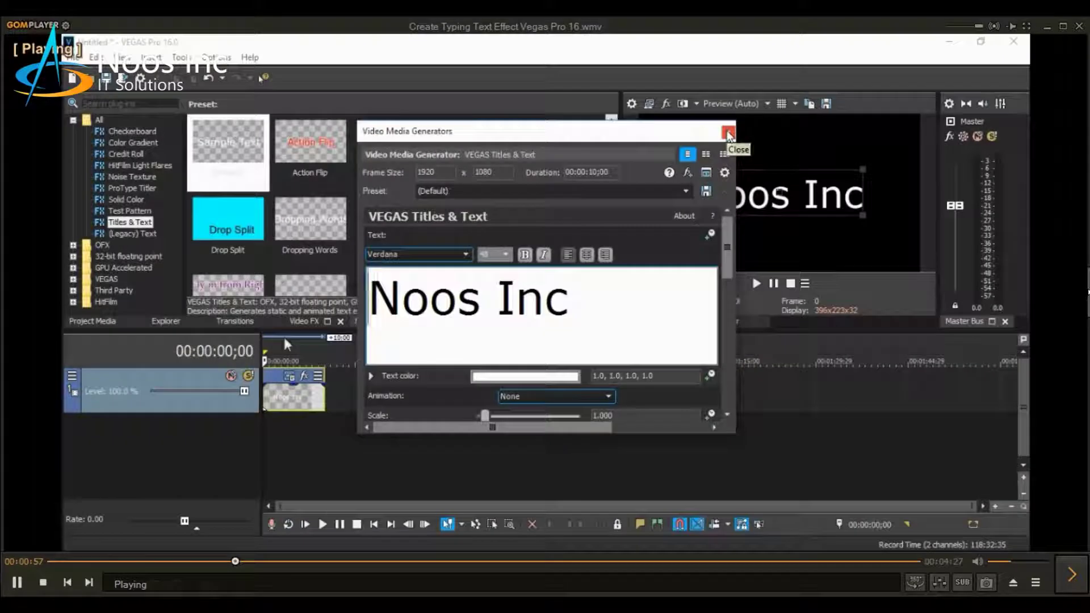
left_click_drag(300, 562, 134, 565)
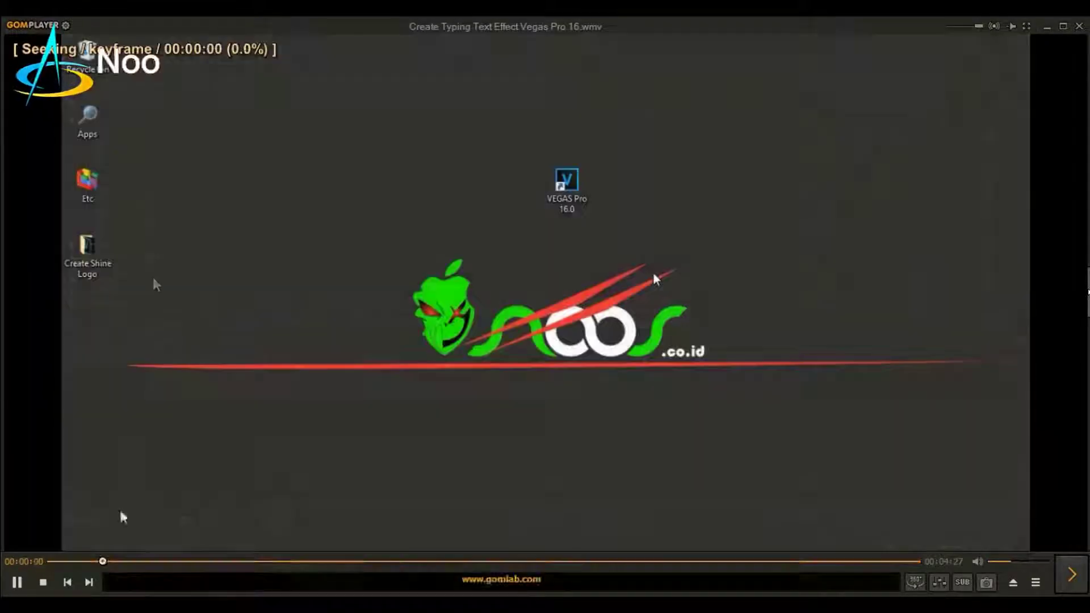
left_click_drag(318, 563, 638, 562)
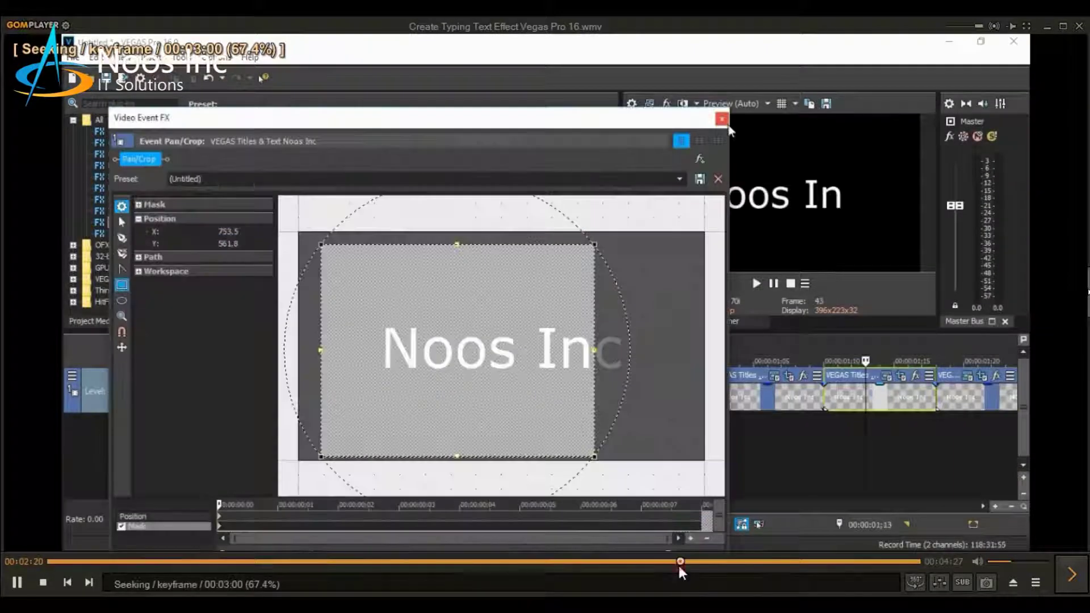
left_click(1080, 29)
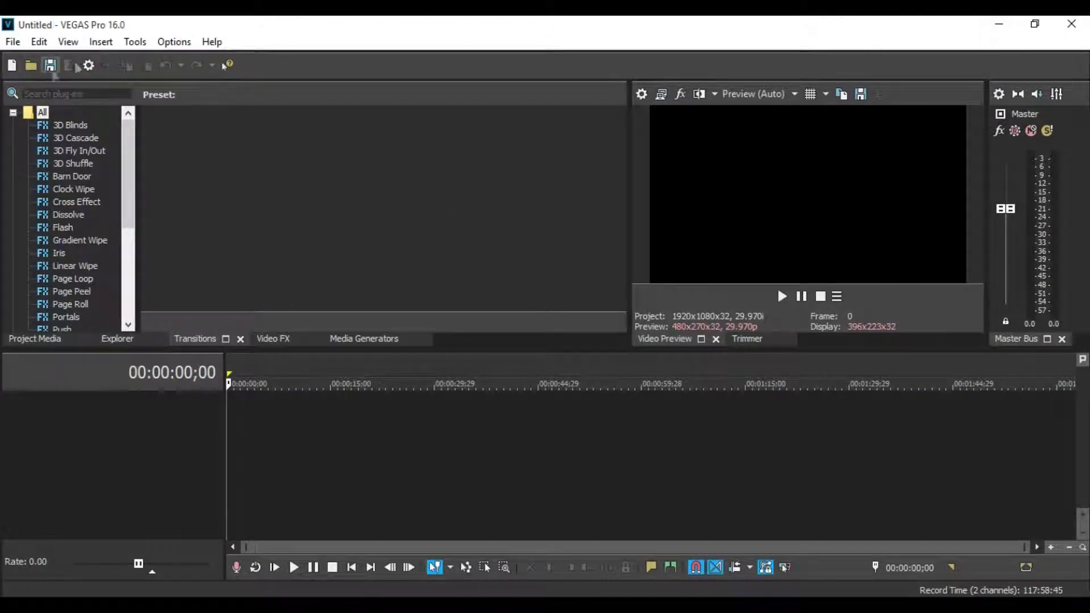
Step: Import logo-transparent.png from the Desktop onto the timeline and return the playhead to 00:00:00;00
left_click(31, 64)
left_click(182, 278)
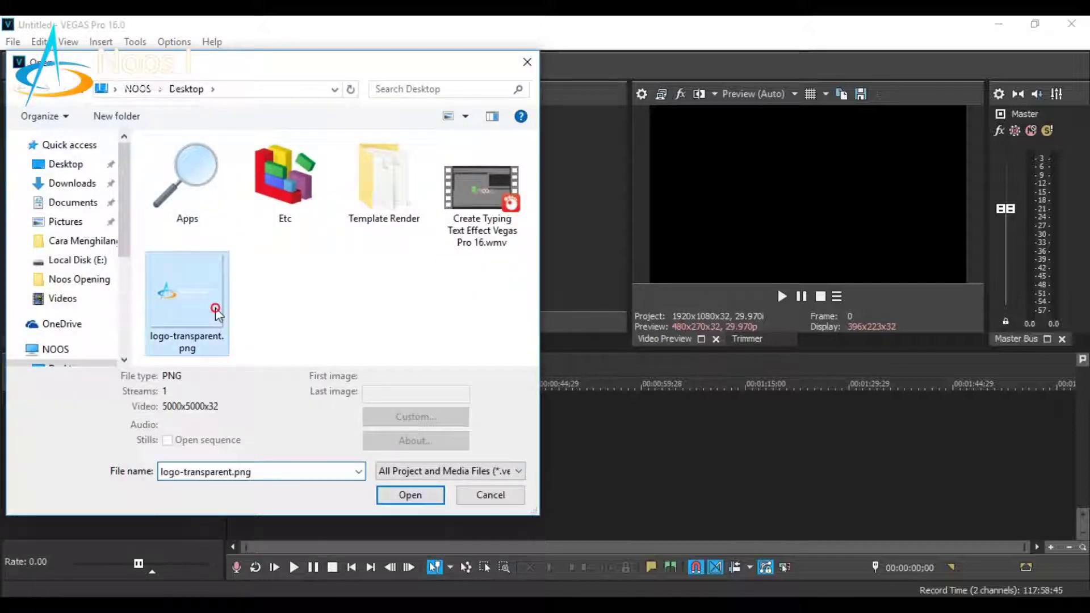
double_click(182, 278)
left_click(268, 445)
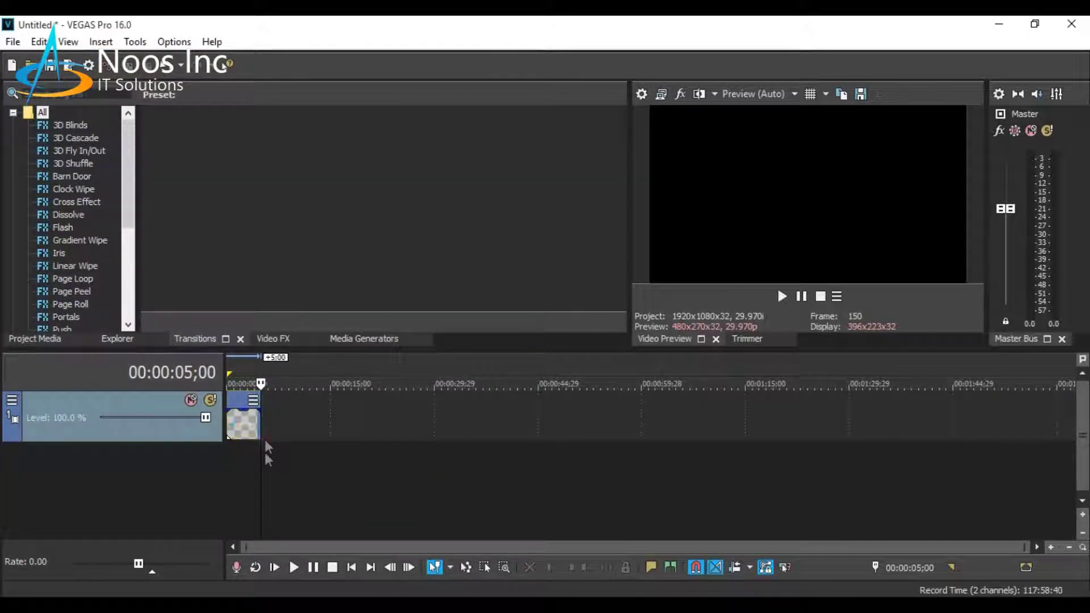
left_click(228, 450)
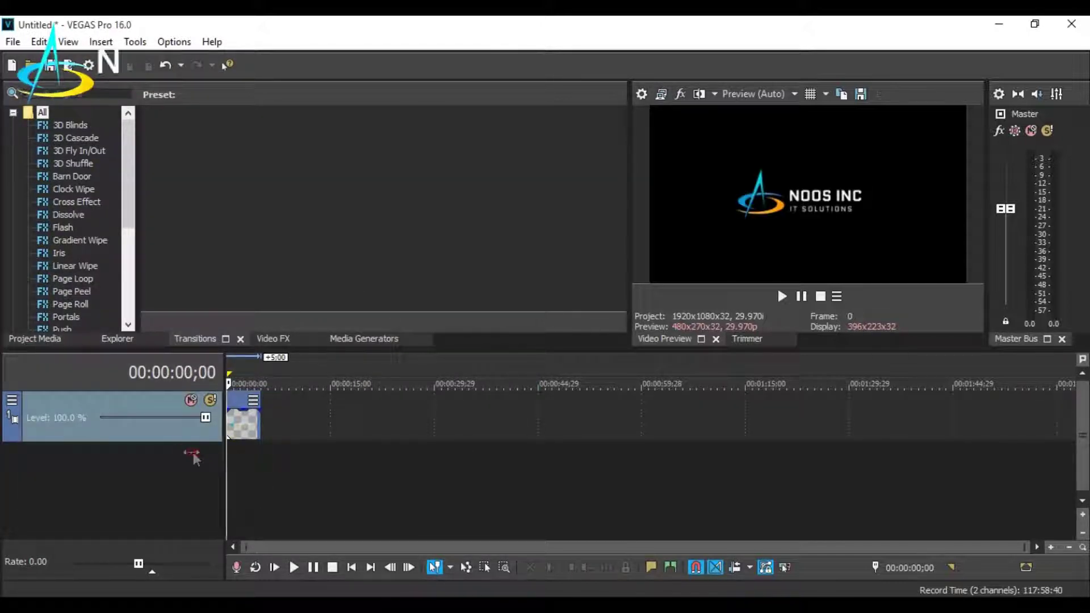
Step: Move the logo event to start at about 00:00:02;02 and give it a fade-in about 2 seconds long
scroll(250, 462, "up", 5)
left_click_drag(241, 425, 304, 433)
left_click_drag(228, 460, 271, 463)
left_click_drag(290, 405, 347, 449)
Step: Apply the Slide transition with the Slide In, Left-Right preset to the logo event's fade-in, leaving its settings unchanged
left_click(364, 338)
left_click(187, 340)
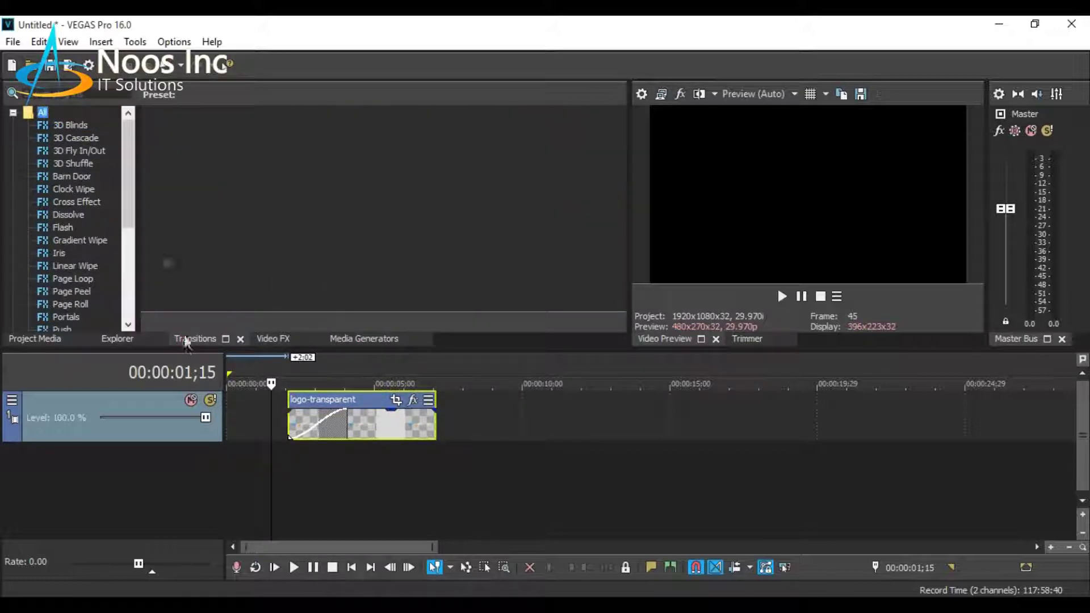
scroll(83, 258, "down", 3)
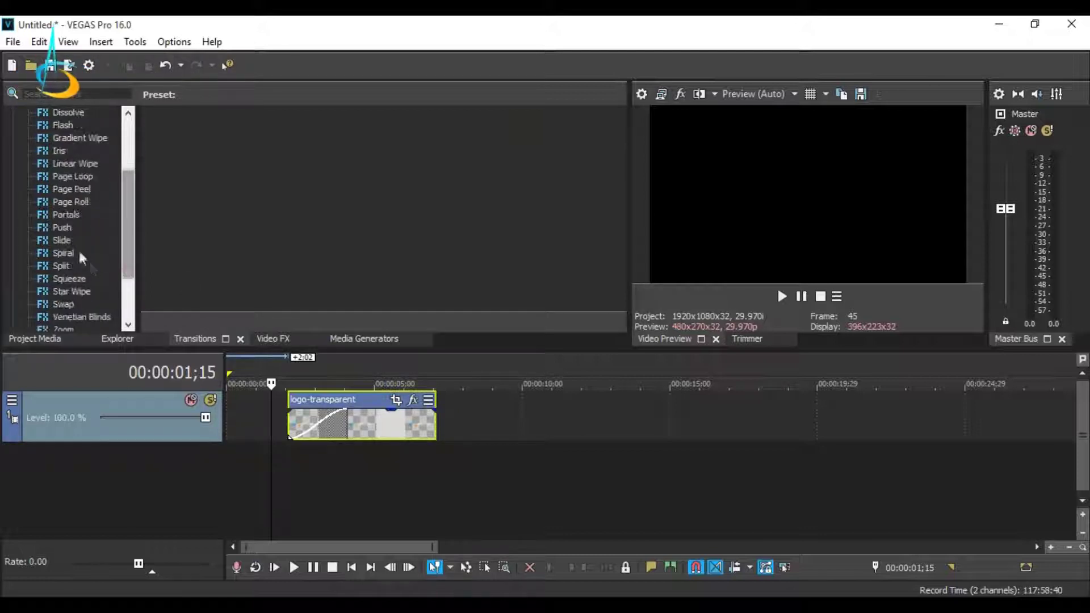
left_click(63, 240)
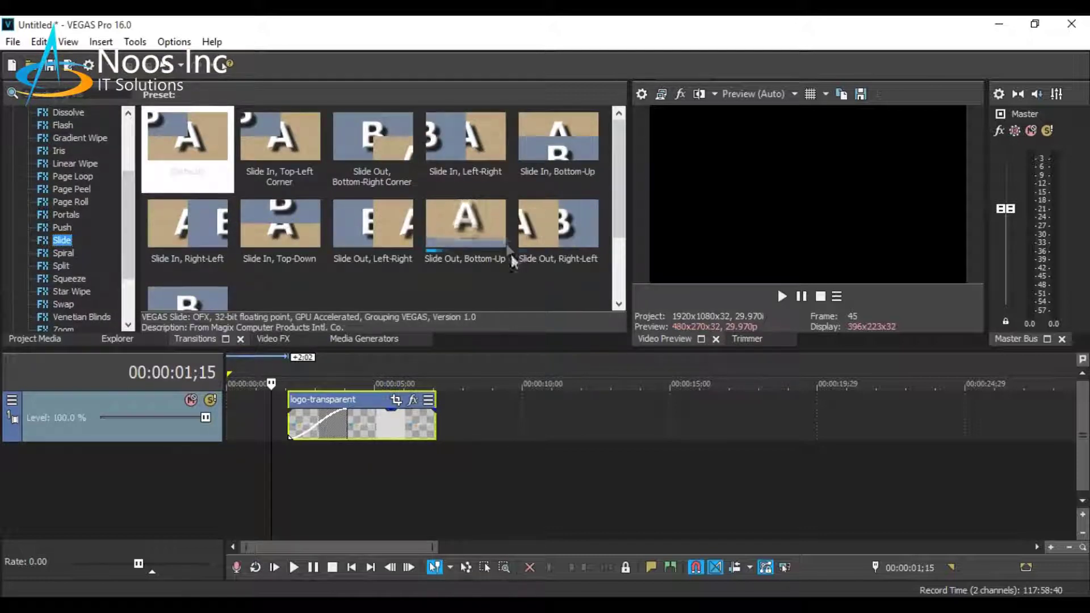
left_click_drag(487, 170, 317, 424)
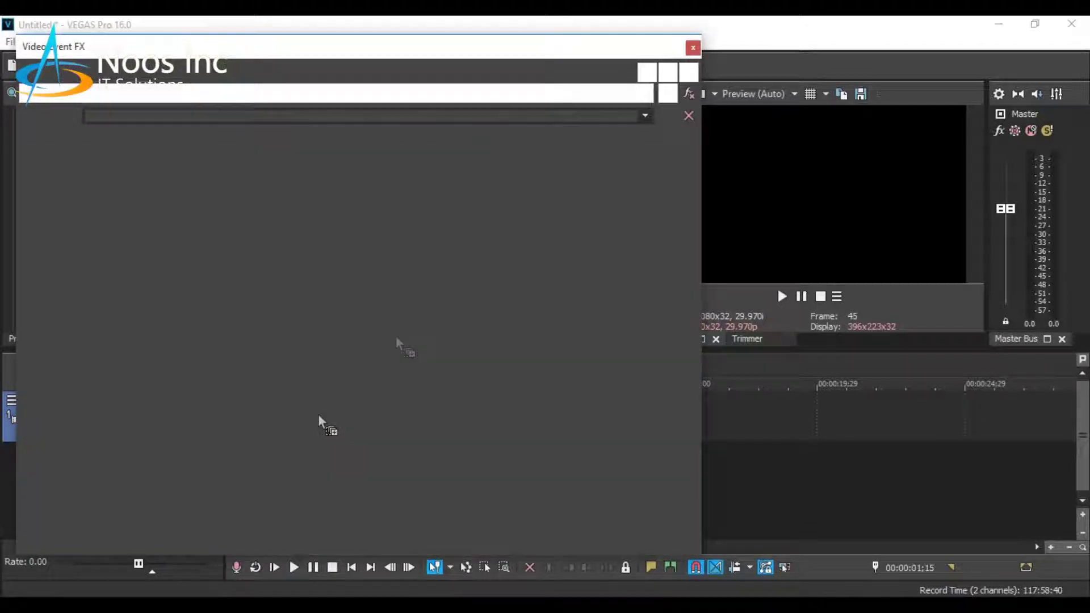
left_click(688, 49)
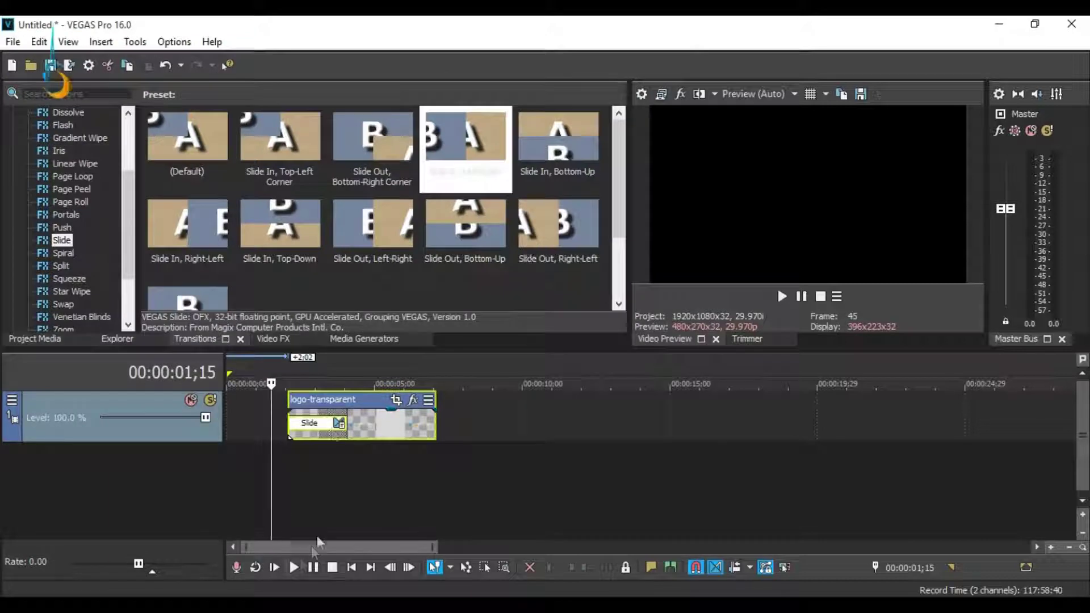
Step: Play back the logo's slide-in animation and return the playhead to just before the logo event
left_click(295, 567)
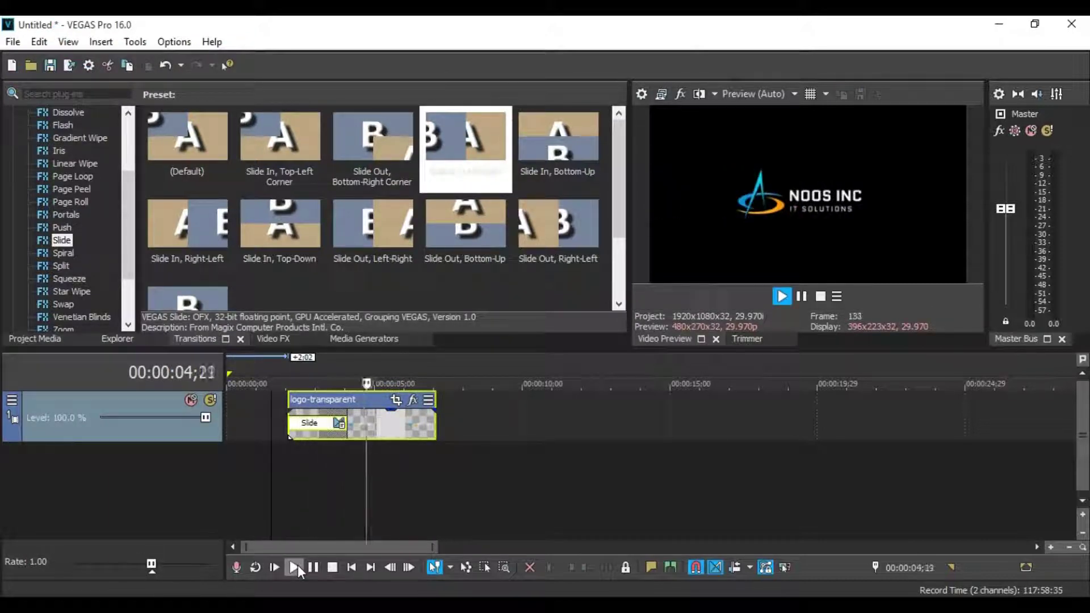
left_click(311, 568)
left_click_drag(307, 482, 270, 483)
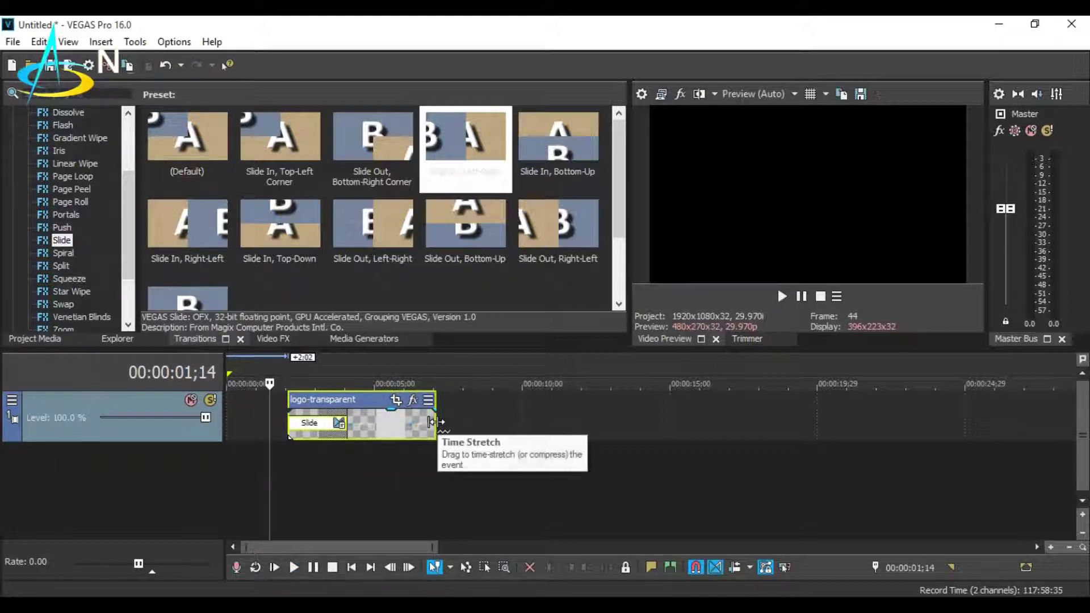
Step: Time-compress the logo event from its end by about 2:10 and preview the faster animation
left_click_drag(434, 421, 367, 421)
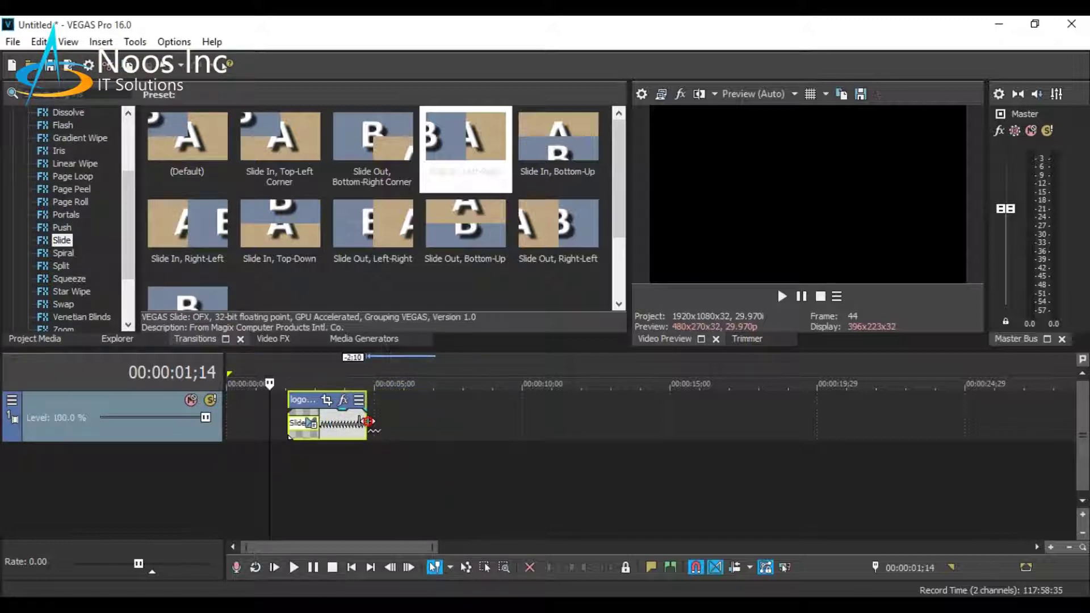
left_click(294, 567)
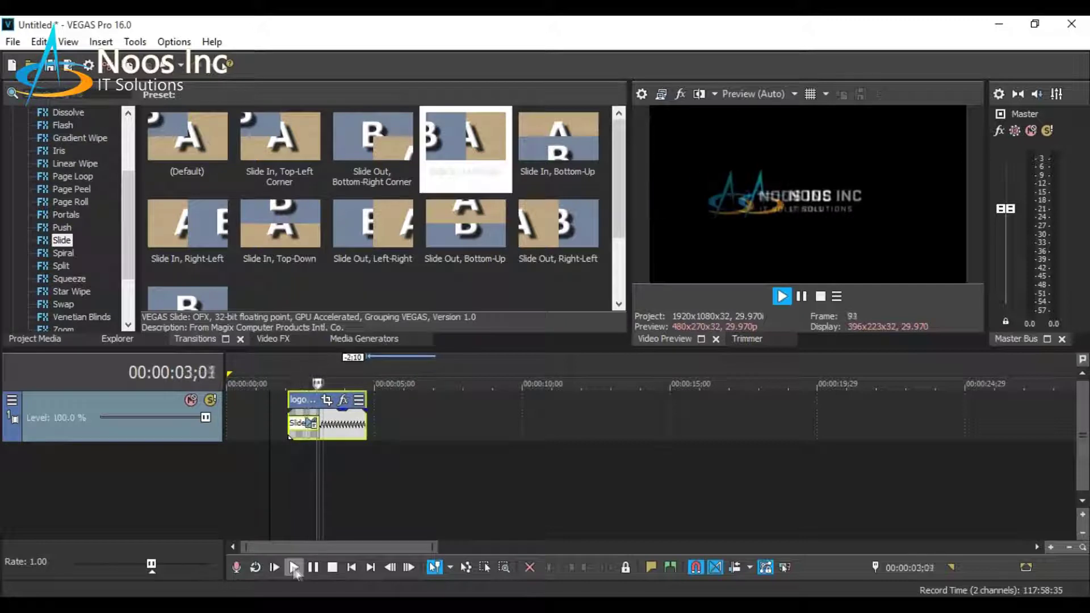
left_click(311, 568)
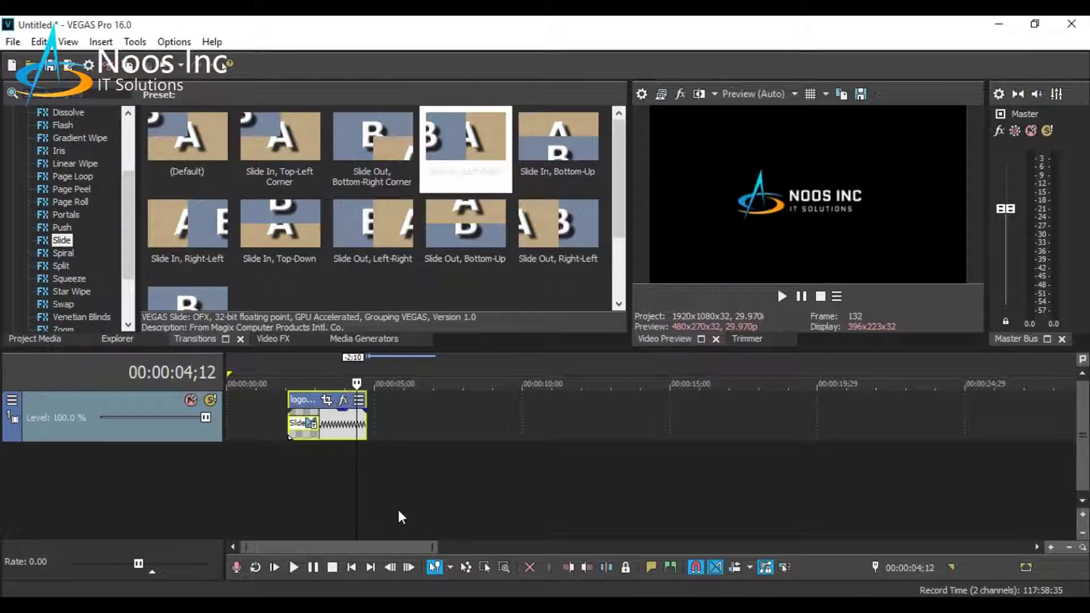
Step: Select the time range spanning the logo event, from 00:00:02;02 to 00:00:04;22
left_click(17, 44)
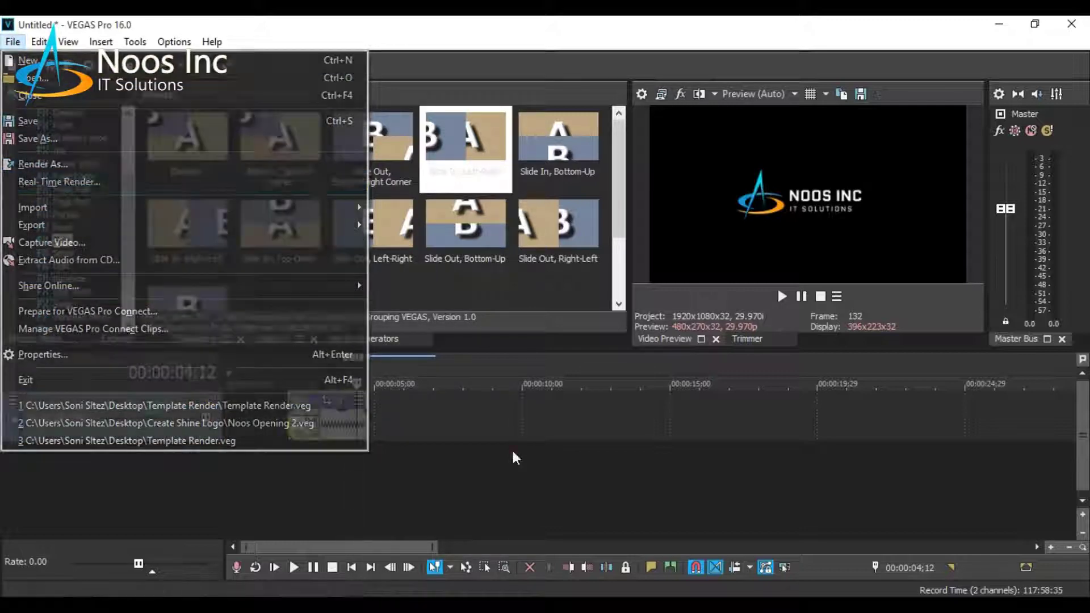
left_click(516, 458)
left_click_drag(367, 465, 287, 458)
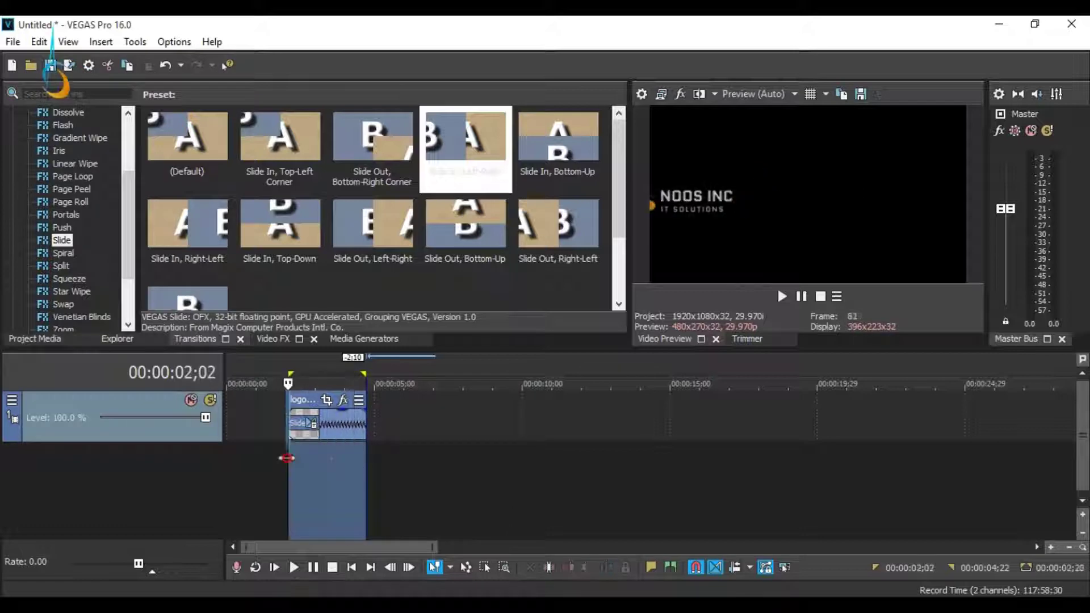
Step: Start rendering the project as QuickTime 7 using the 3 Mbps Video template
left_click(13, 43)
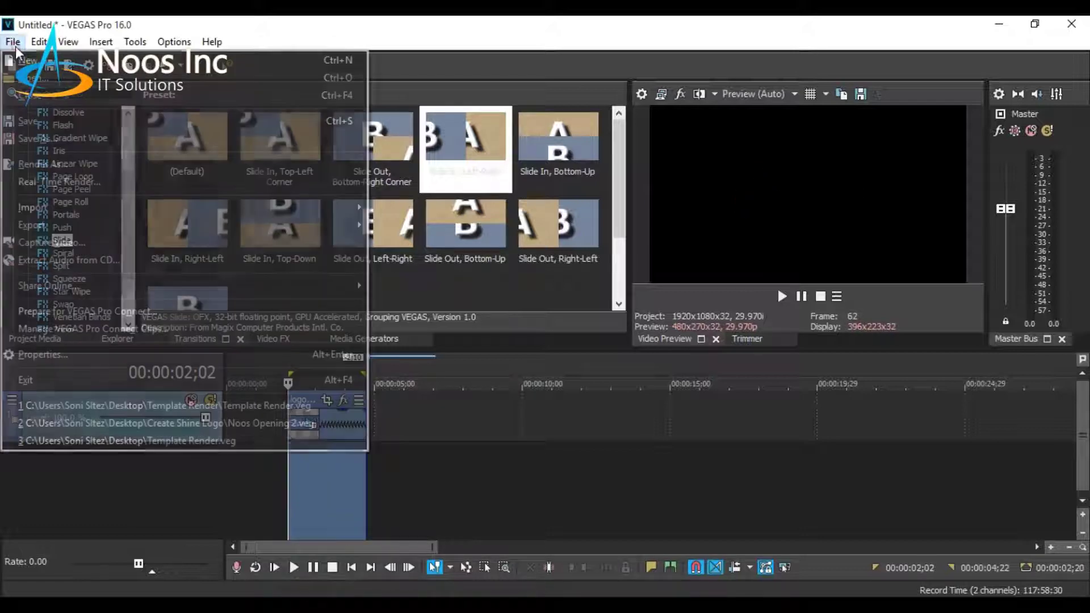
left_click(34, 164)
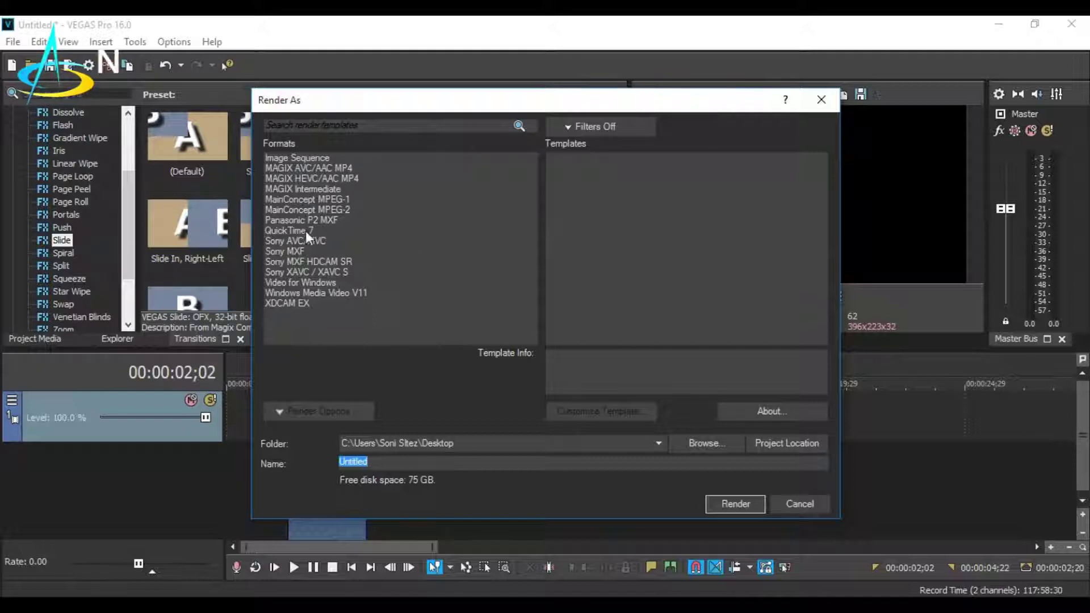
left_click(305, 231)
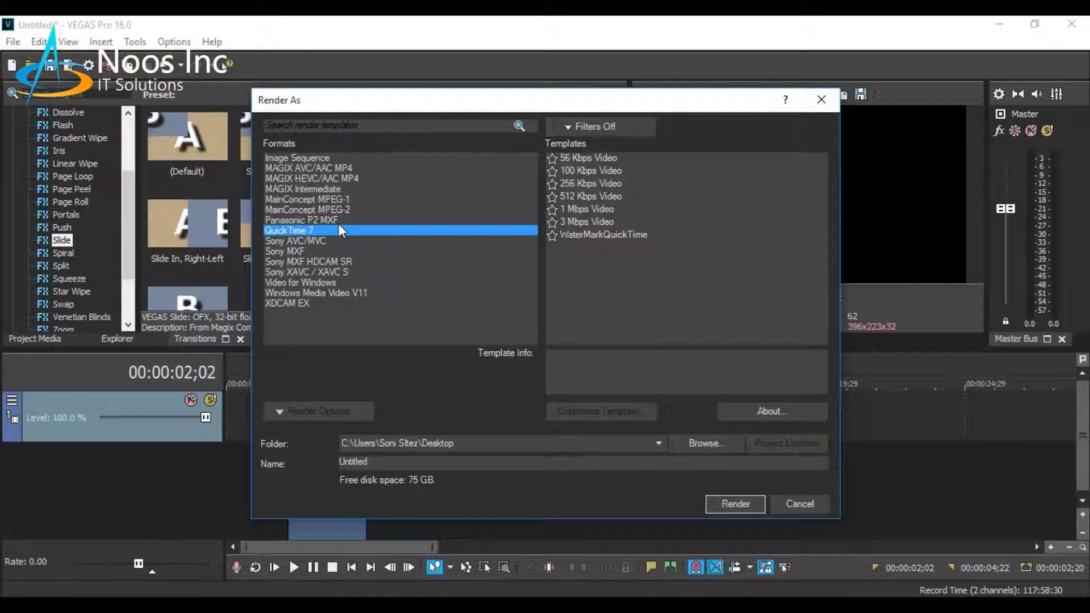
left_click(575, 223)
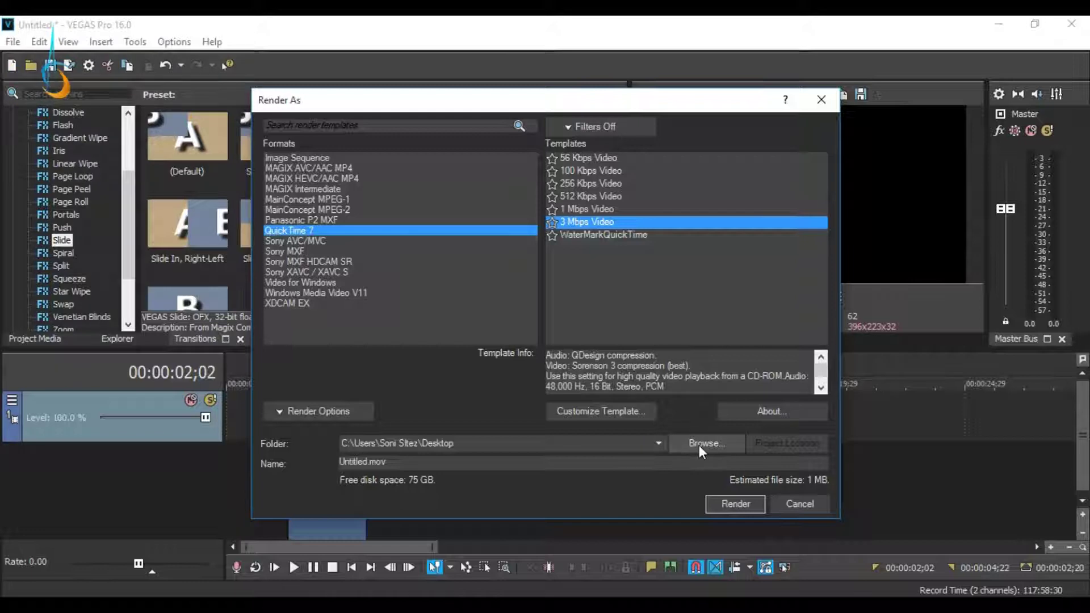
Step: Customize the render template with a High Definition (1920x1080) frame size and a 59.940 frame rate
left_click(630, 408)
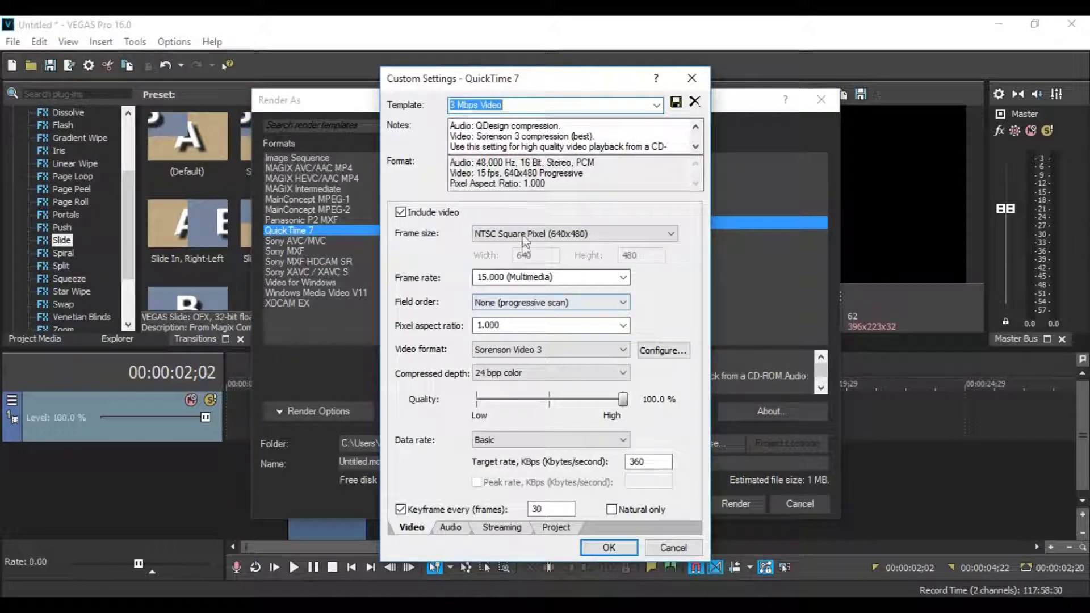
left_click(523, 237)
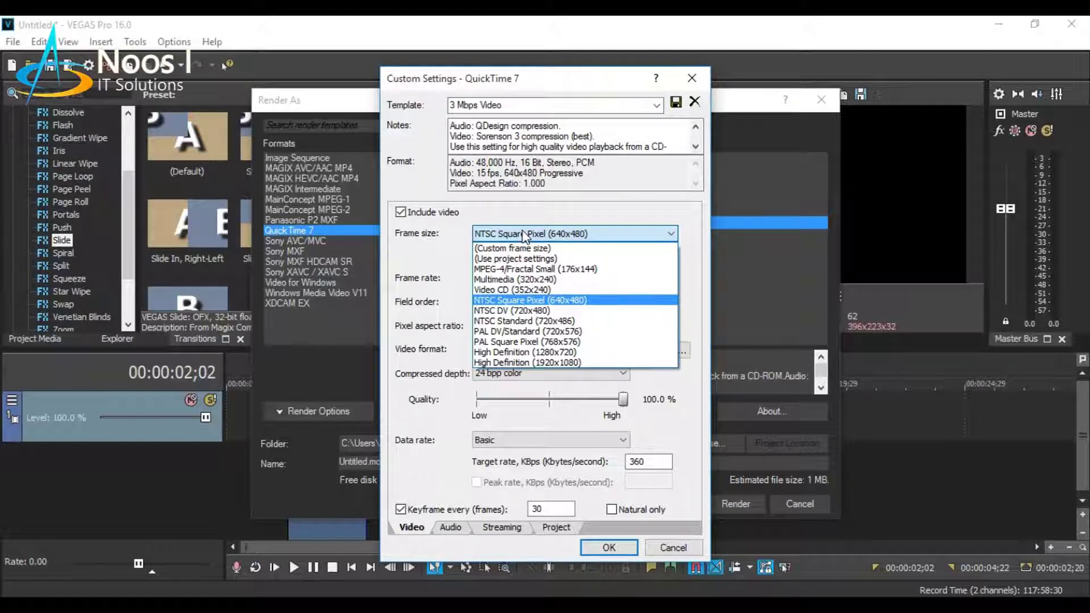
left_click(542, 362)
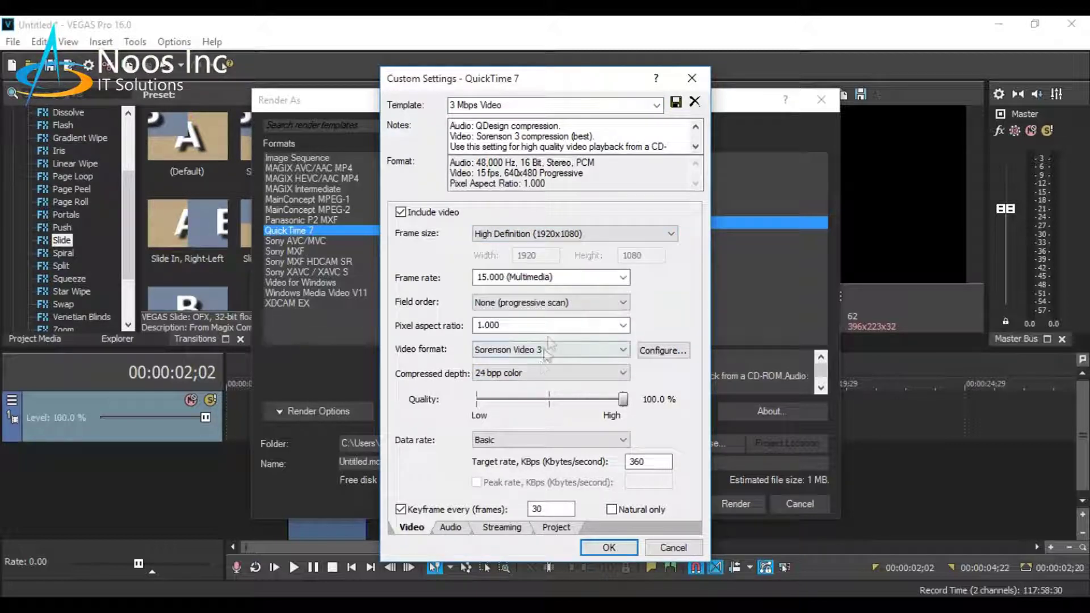
left_click(623, 277)
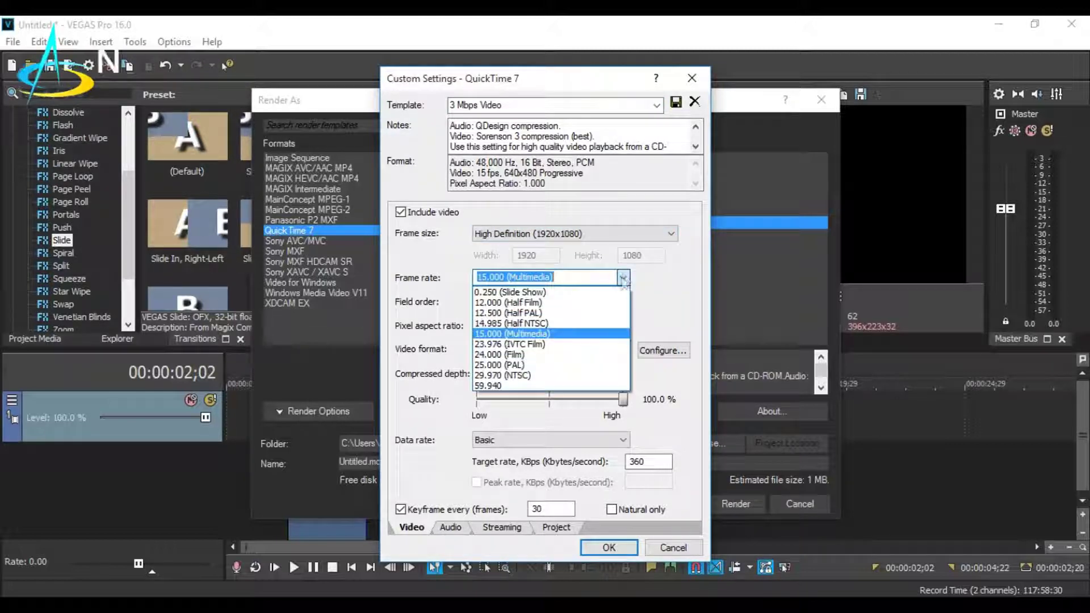
left_click(553, 385)
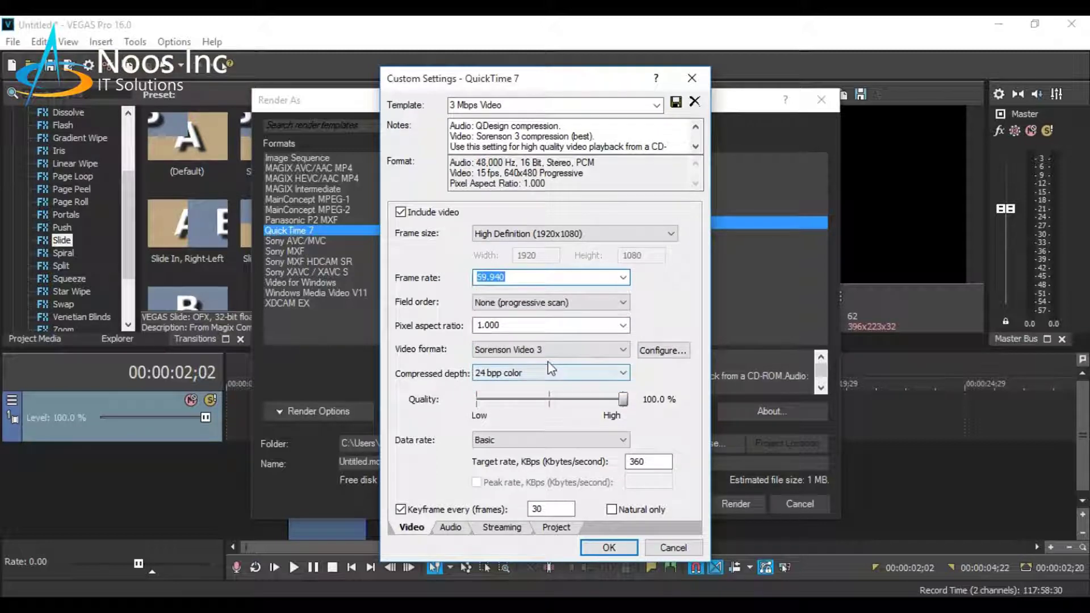
Step: Set the template's video format to Animation and its compressed depth to 32 bpp color
left_click(538, 349)
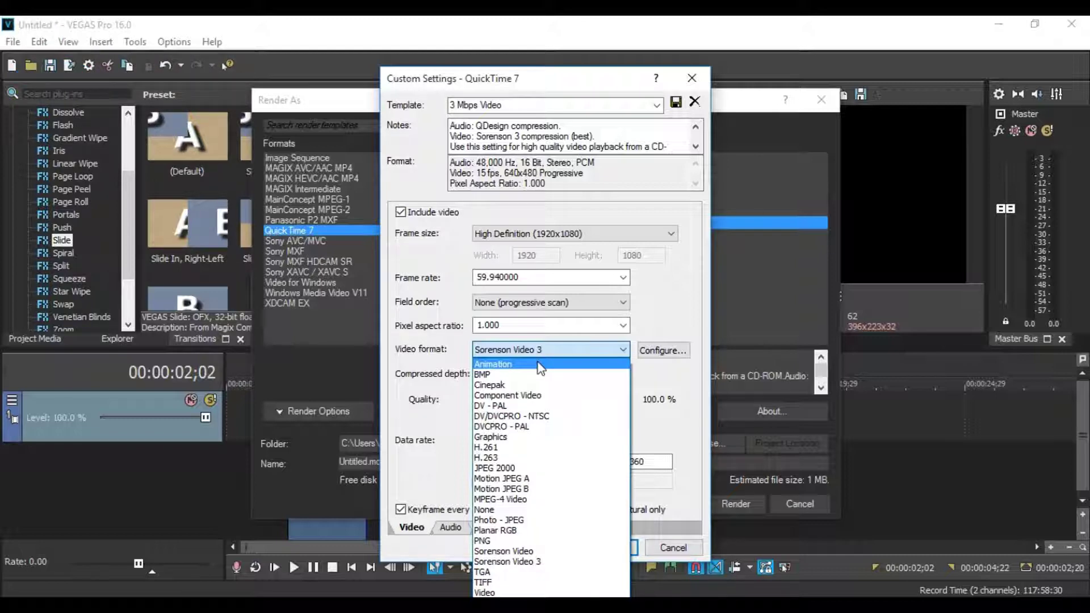
left_click(538, 364)
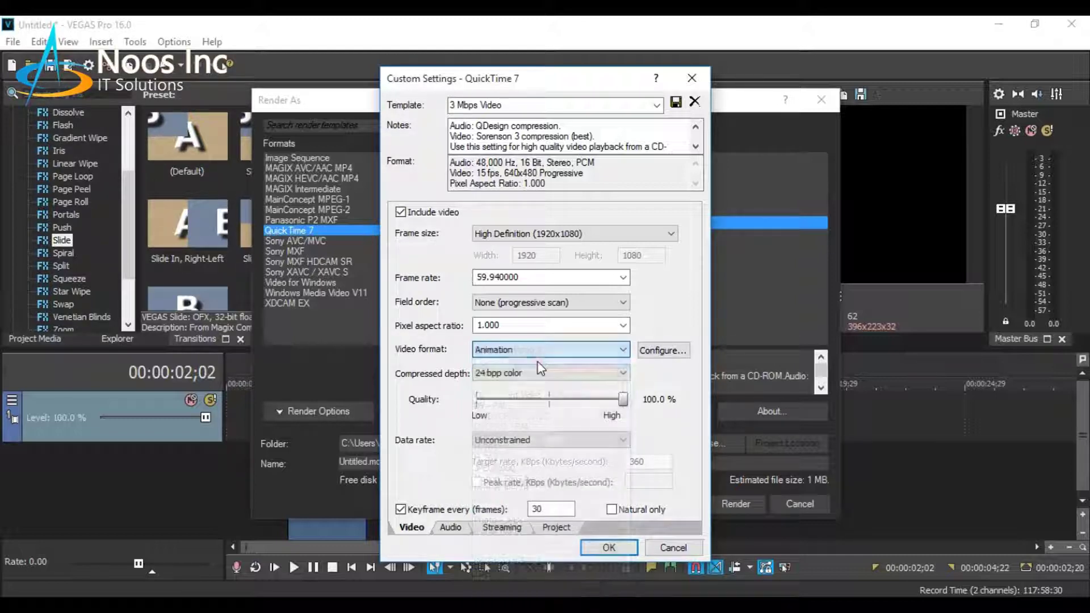
left_click(539, 370)
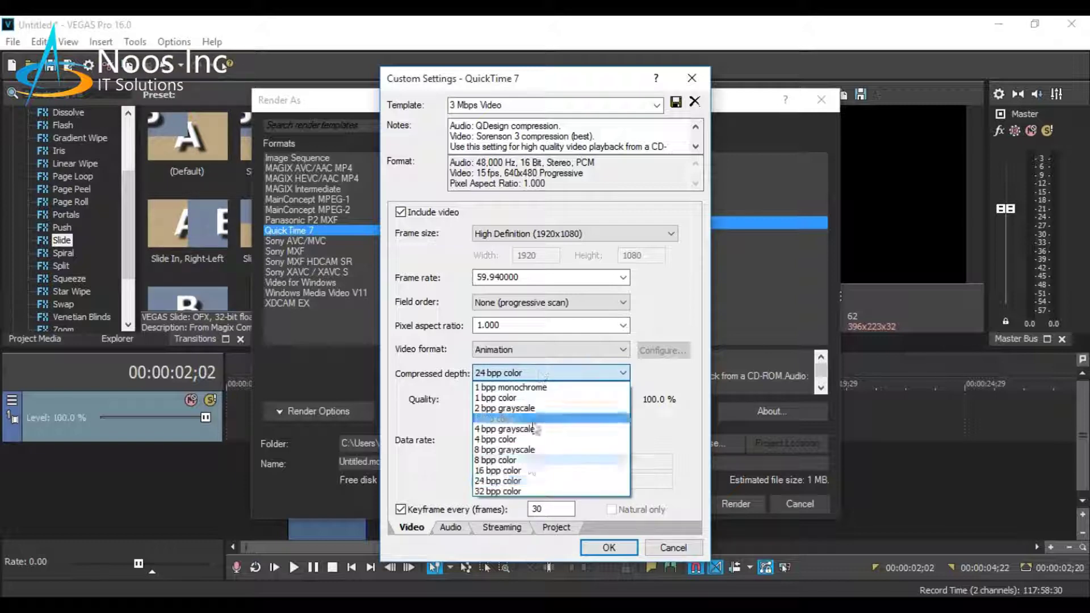
left_click(505, 491)
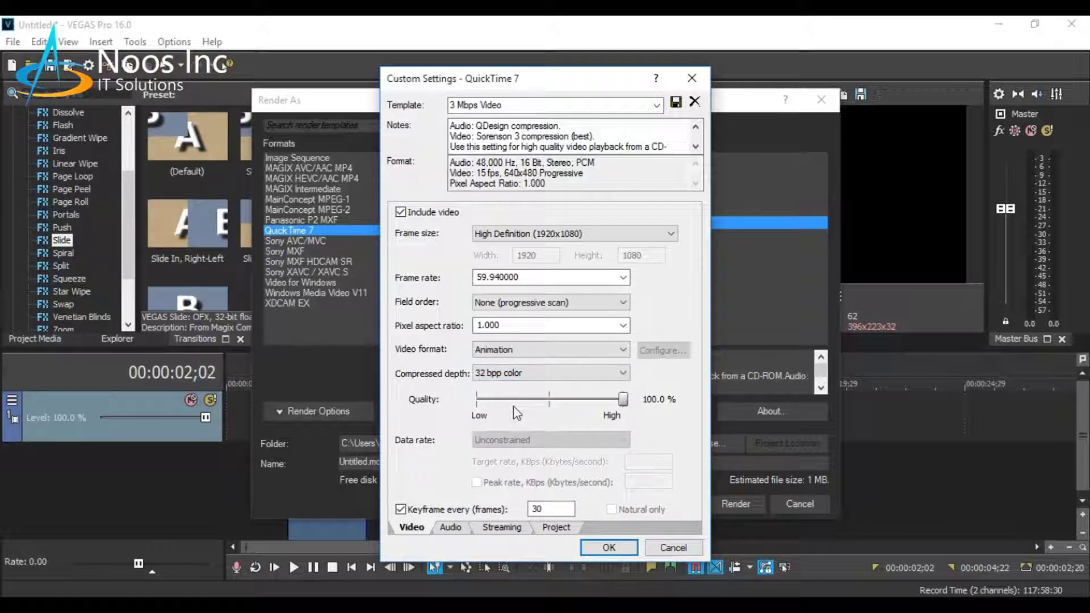
Step: Exclude audio from the custom QuickTime render template
left_click(451, 527)
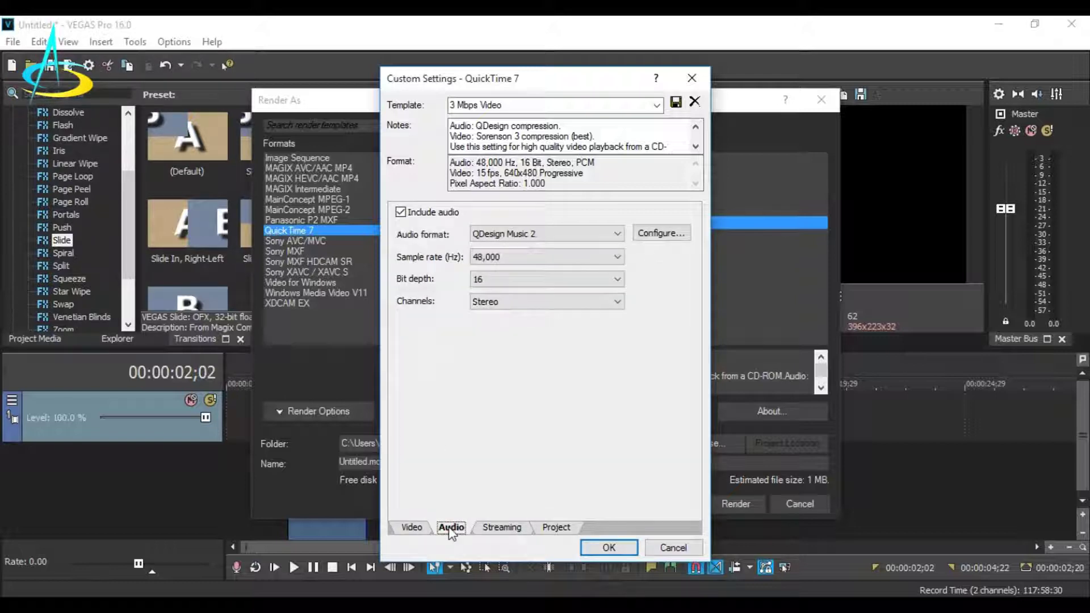
left_click(401, 214)
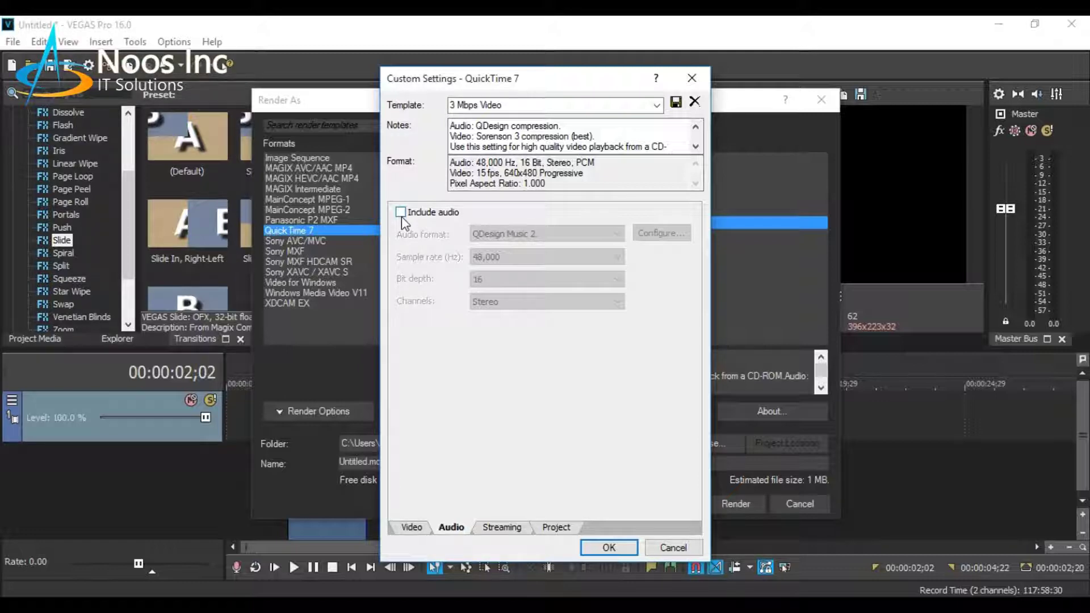
Step: Accept the custom template settings and render the project to the Desktop as Animation Watermark.mov
left_click(610, 548)
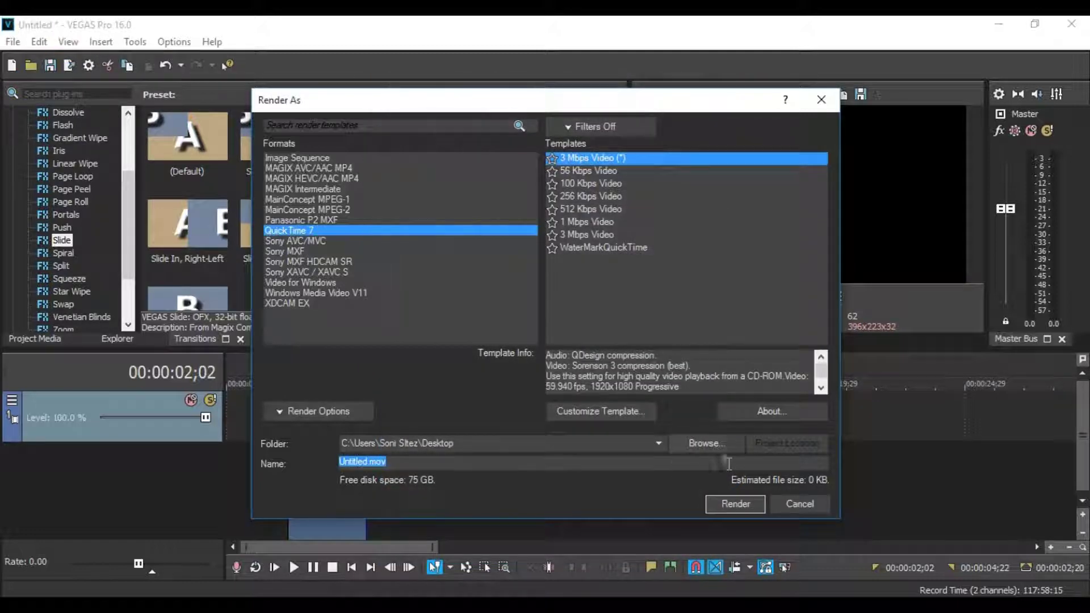
left_click(718, 445)
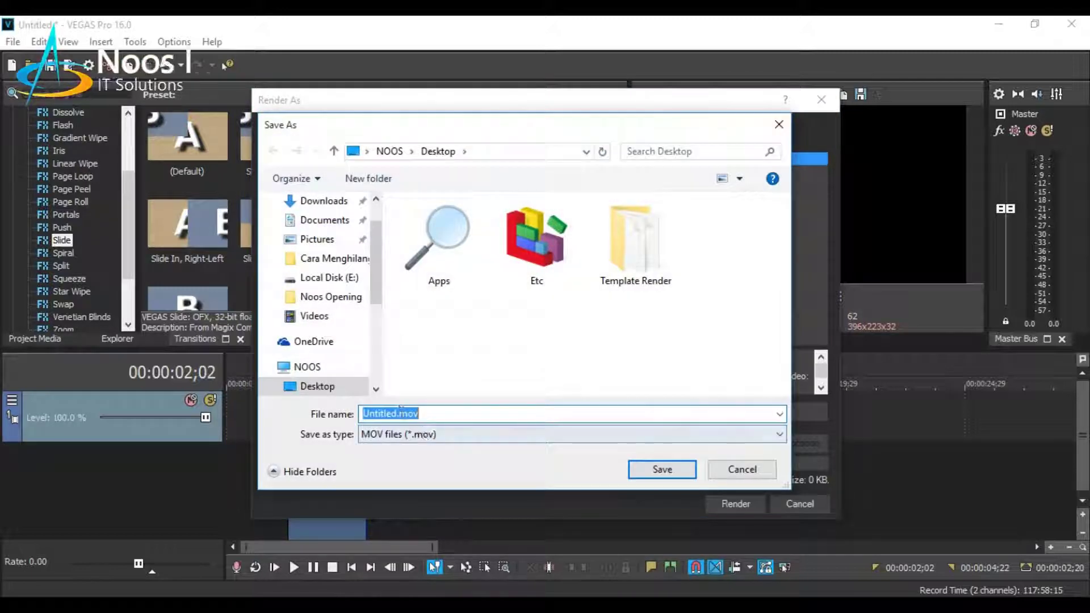
left_click(396, 411)
double_click(396, 413)
type("Anima")
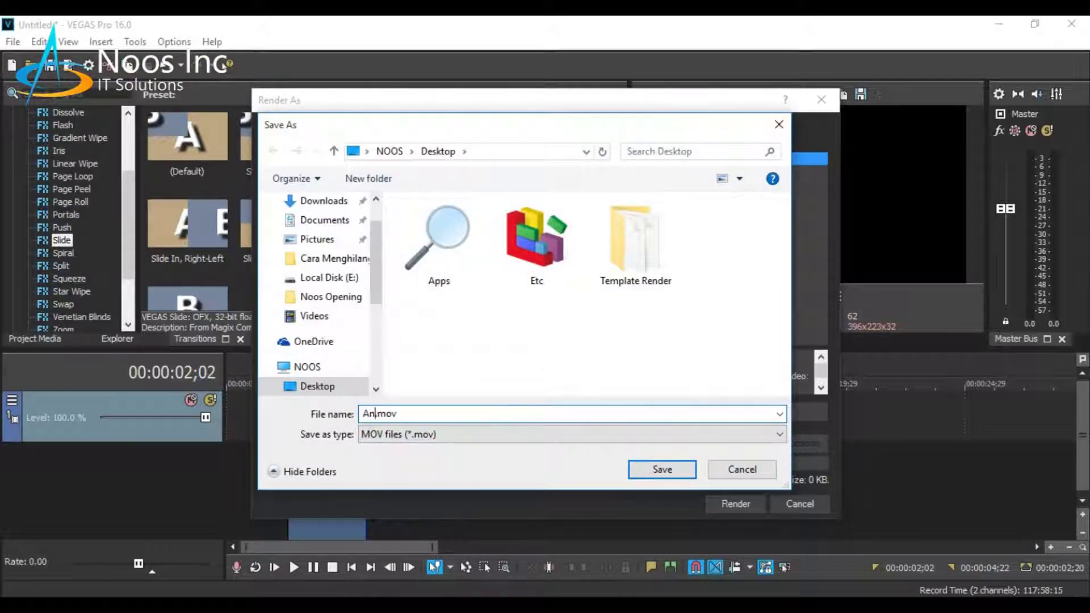
type("tion Watermark")
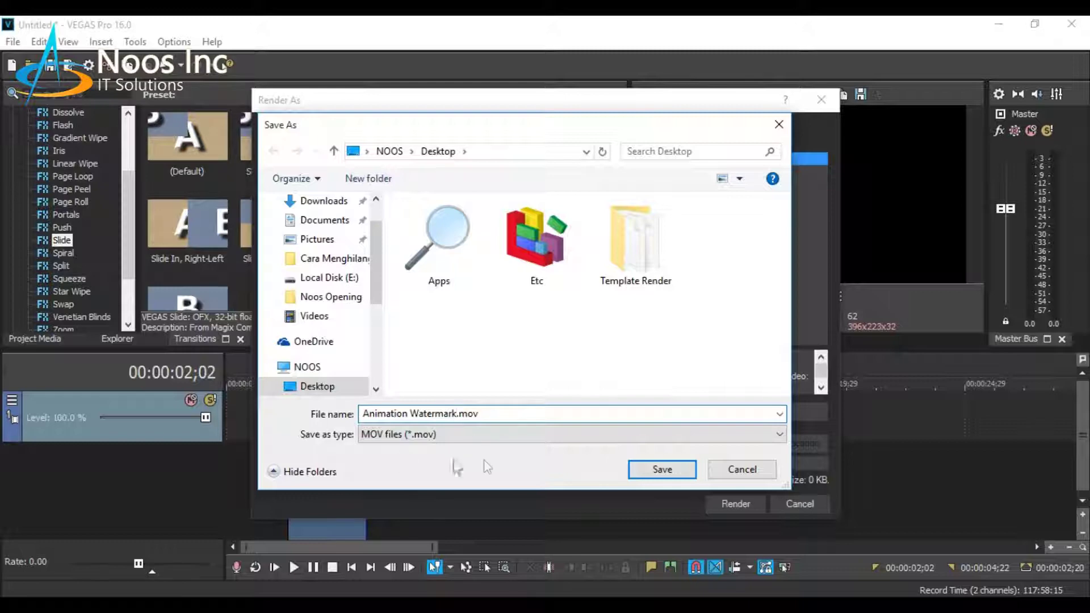
left_click(640, 470)
left_click(744, 500)
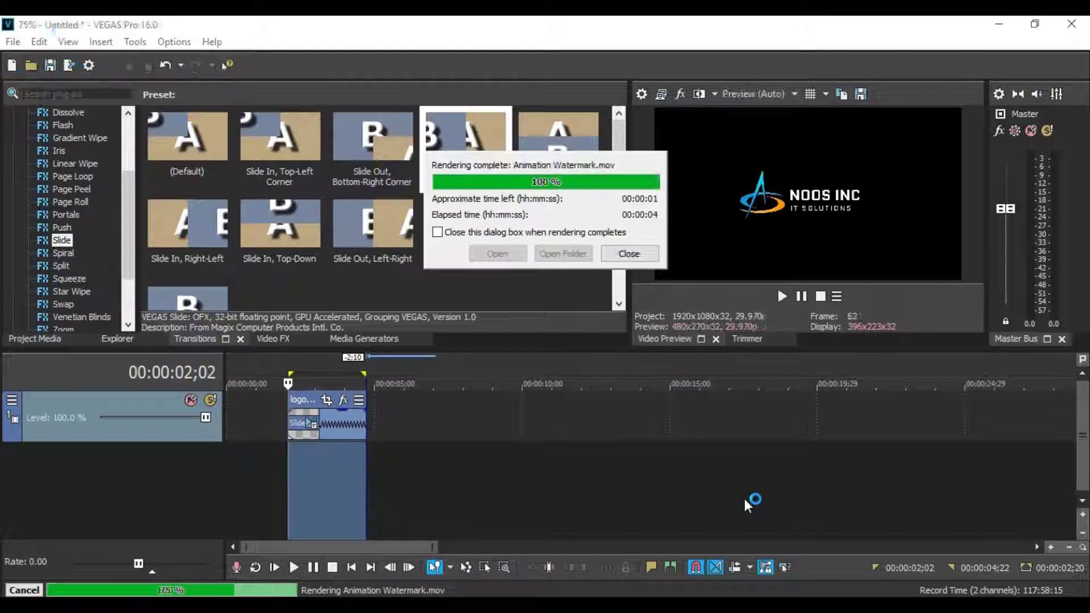
left_click(628, 254)
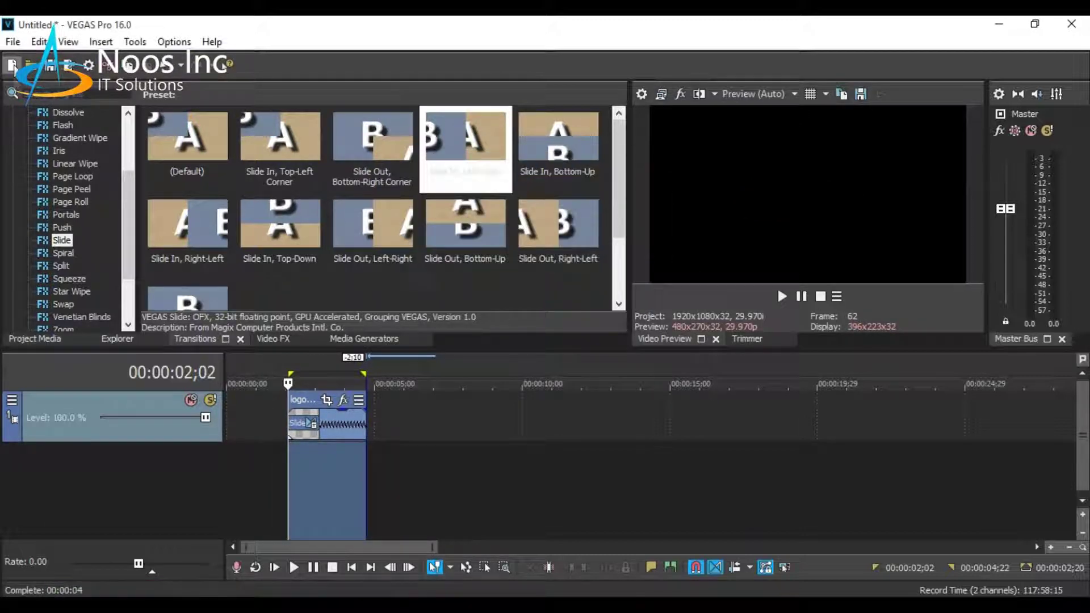
Step: Start a new project and open Create Typing Text Effect Vegas Pro 16.wmv without matching the project video settings to it
key("alt+F4")
left_click(558, 273)
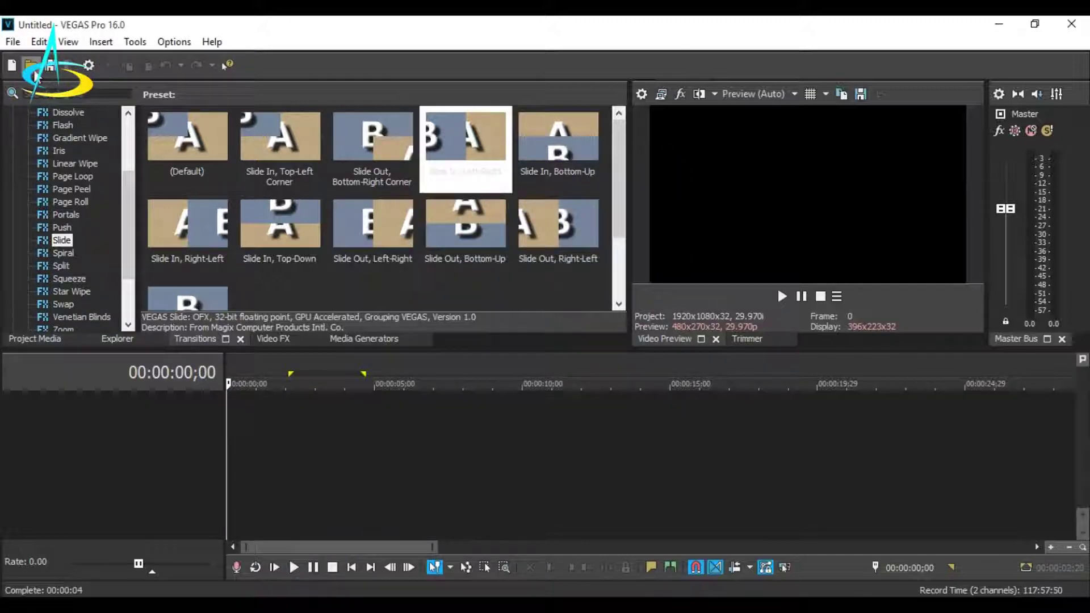
key("ctrl+o")
double_click(204, 295)
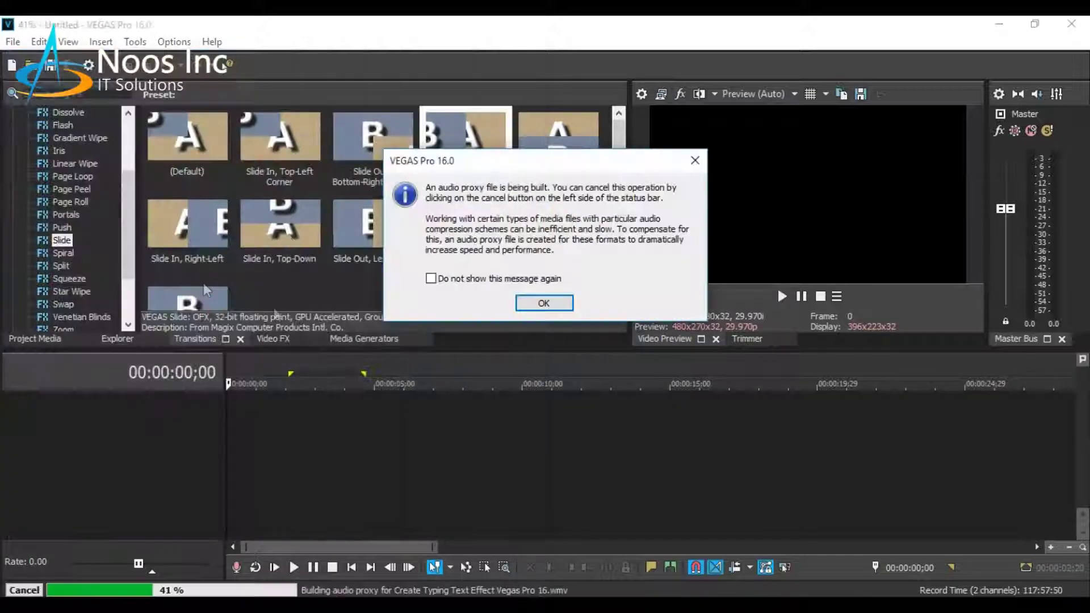
left_click(559, 303)
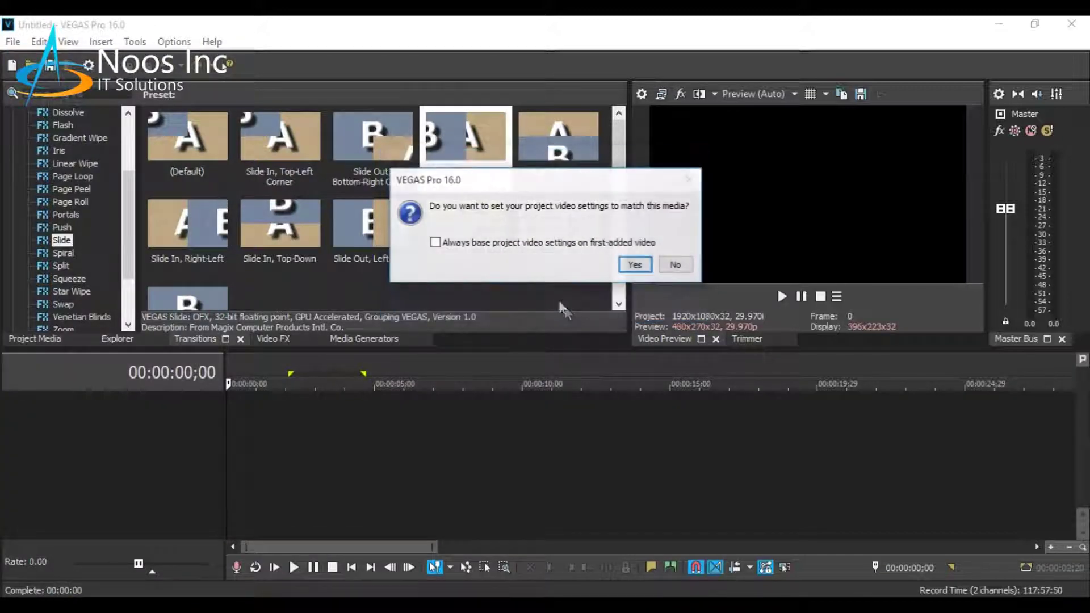
left_click(672, 263)
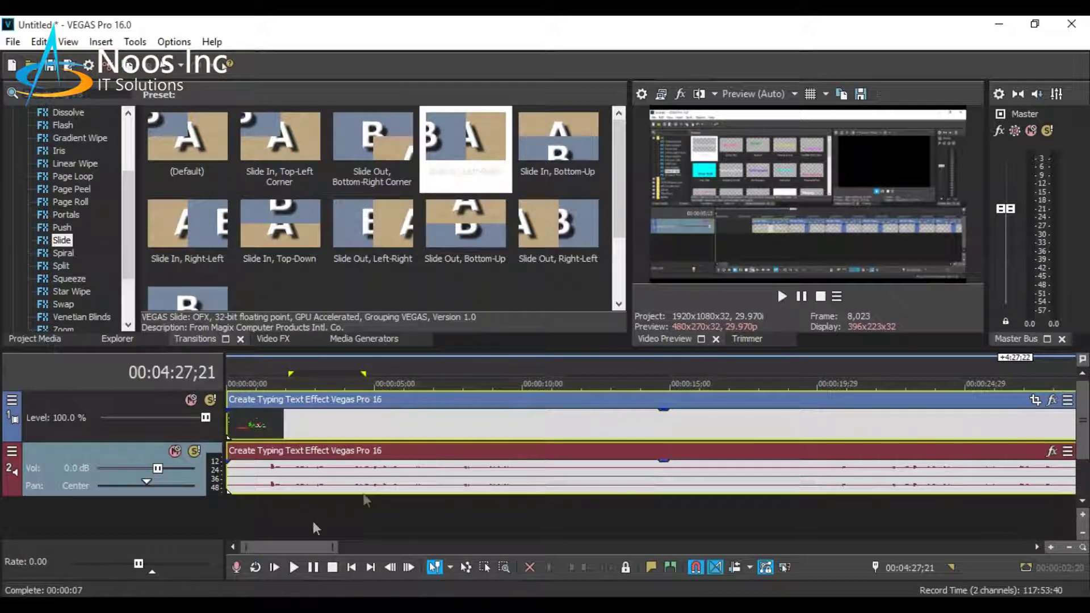
Step: Split the imported video and its audio at 00:00:03;04 and delete everything after the split
left_click(362, 397)
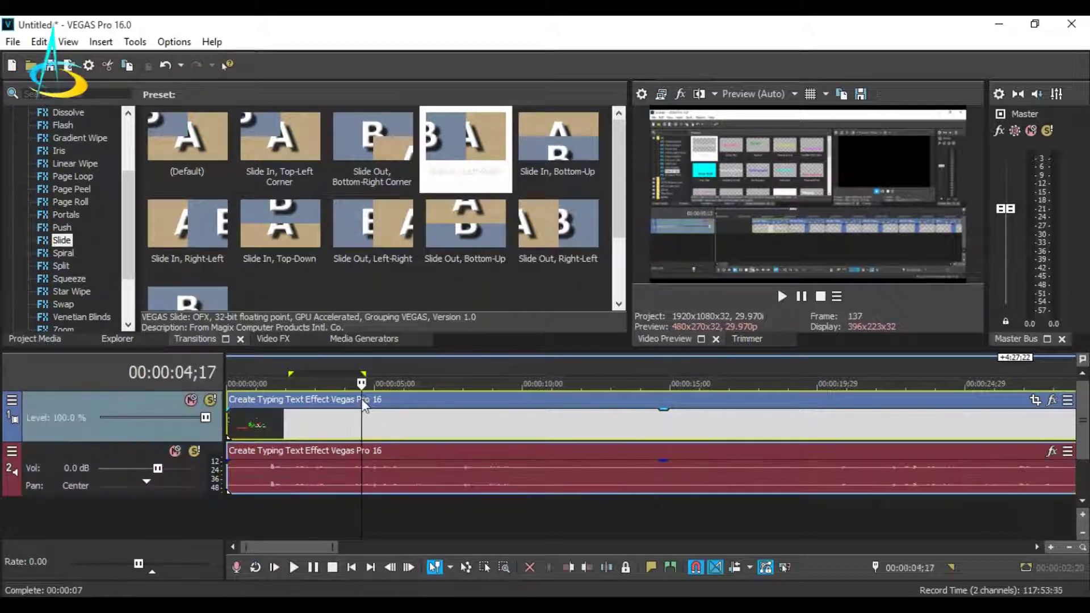
left_click(328, 403)
left_click(320, 406)
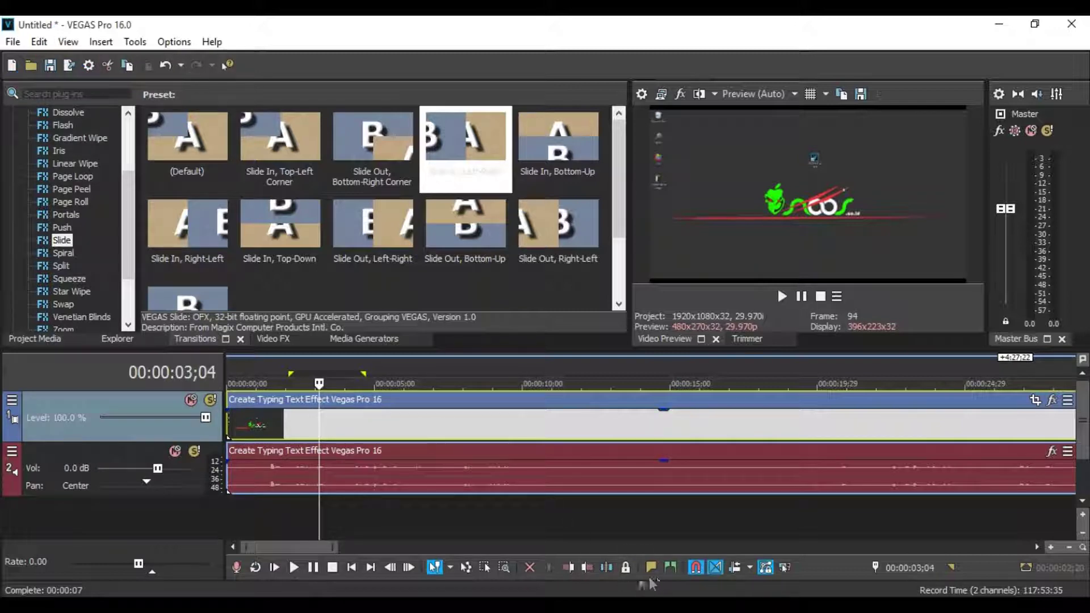
left_click(613, 566)
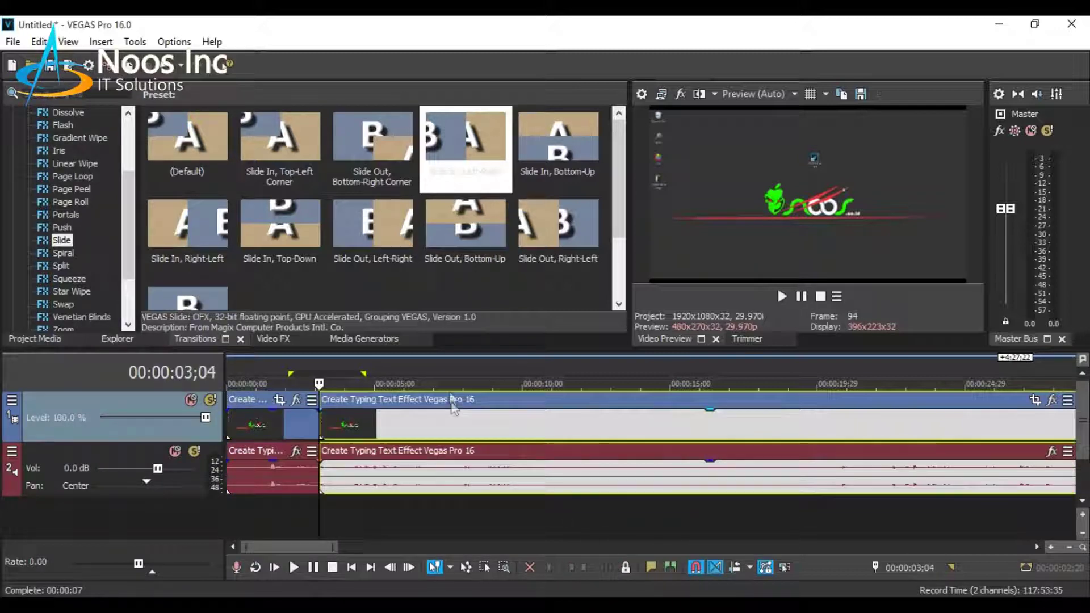
key("Delete")
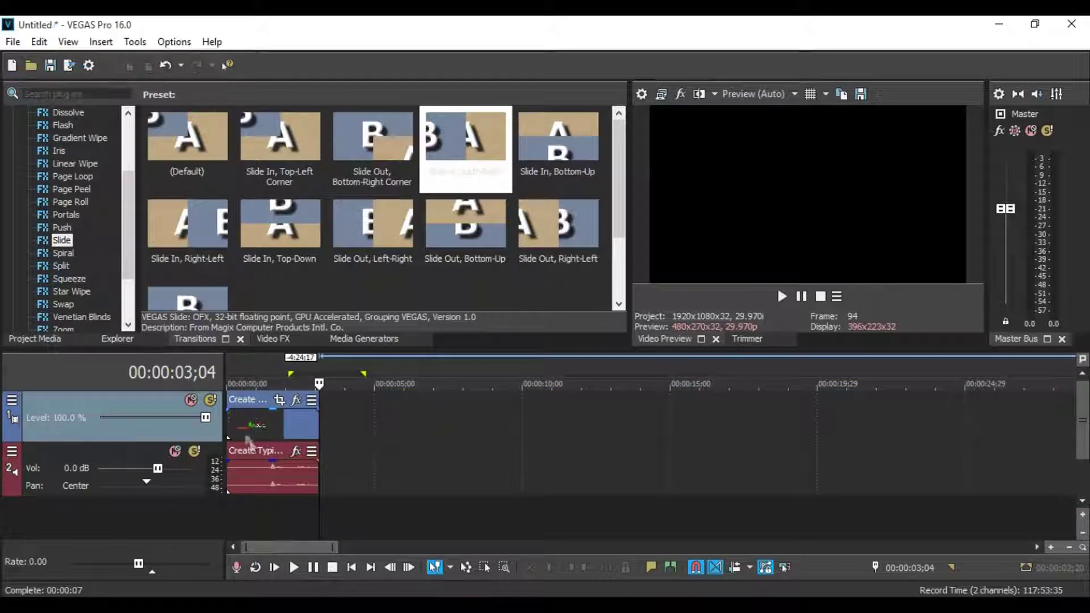
Step: Move the shortened clip to start at about 00:00:03;29 and import Animation Watermark.mov at about 00:00:03;15
left_click_drag(244, 405, 305, 463)
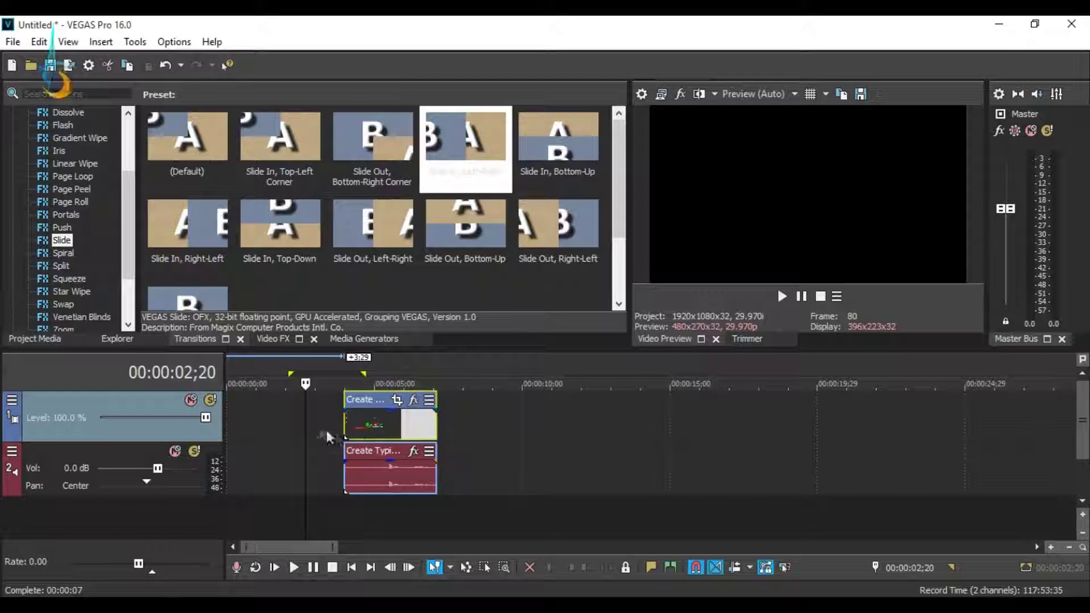
left_click_drag(302, 419, 330, 441)
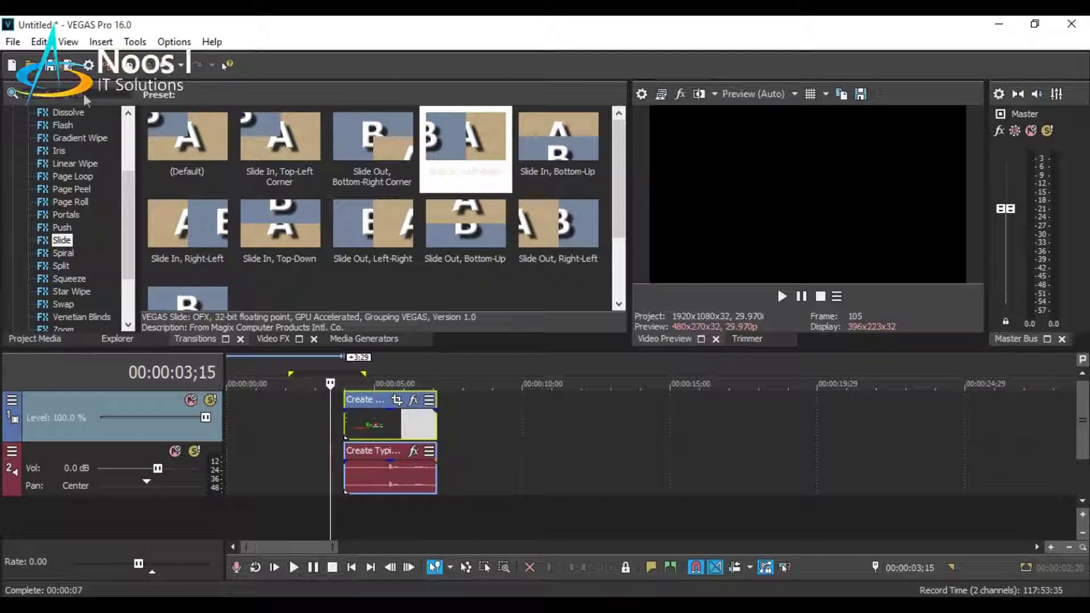
key("ctrl+o")
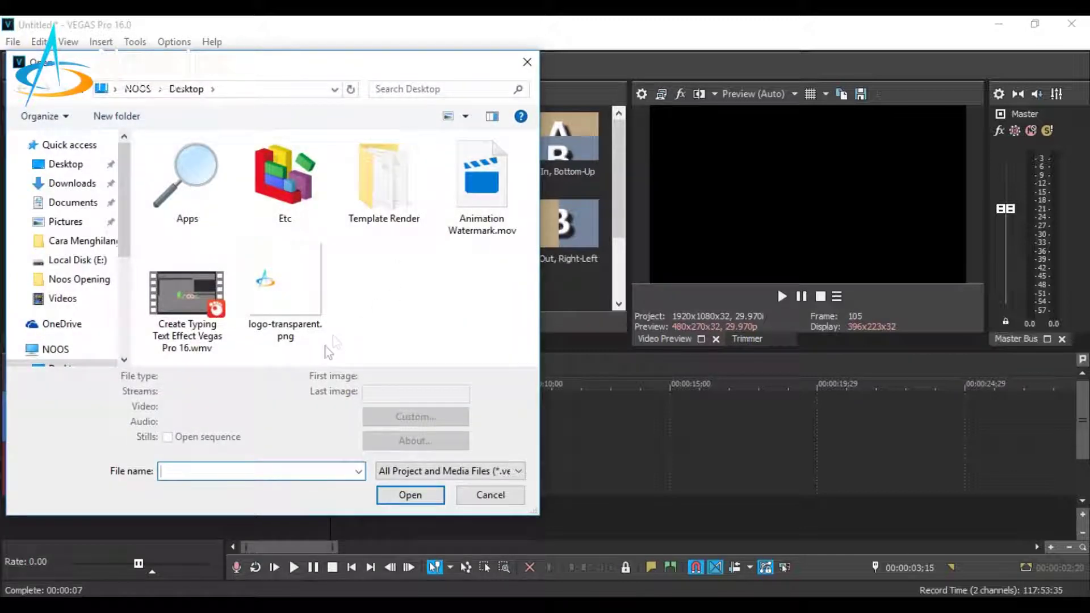
left_click(480, 221)
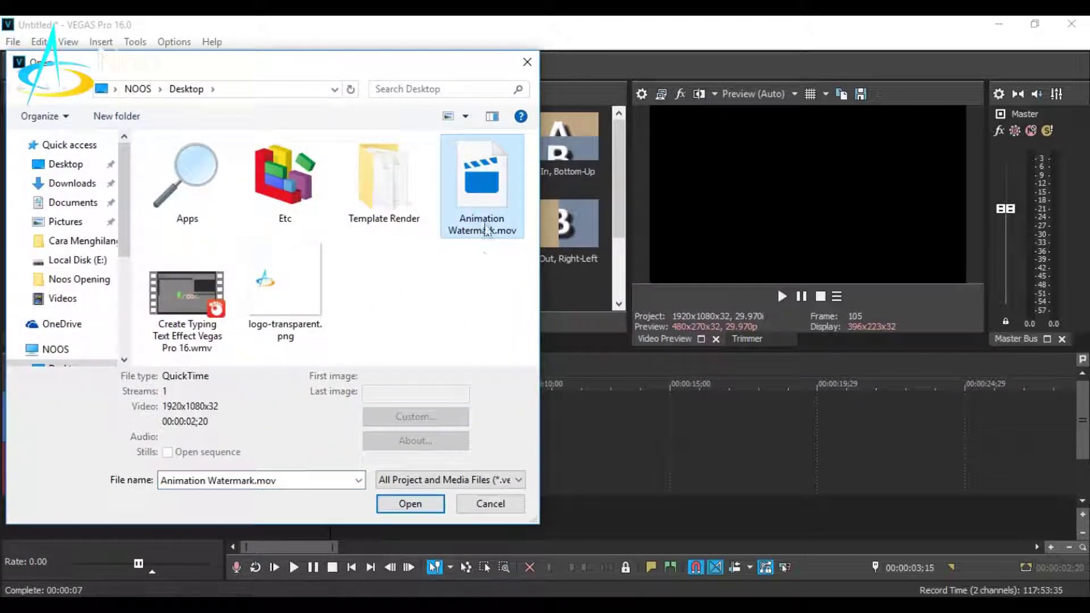
left_click(422, 502)
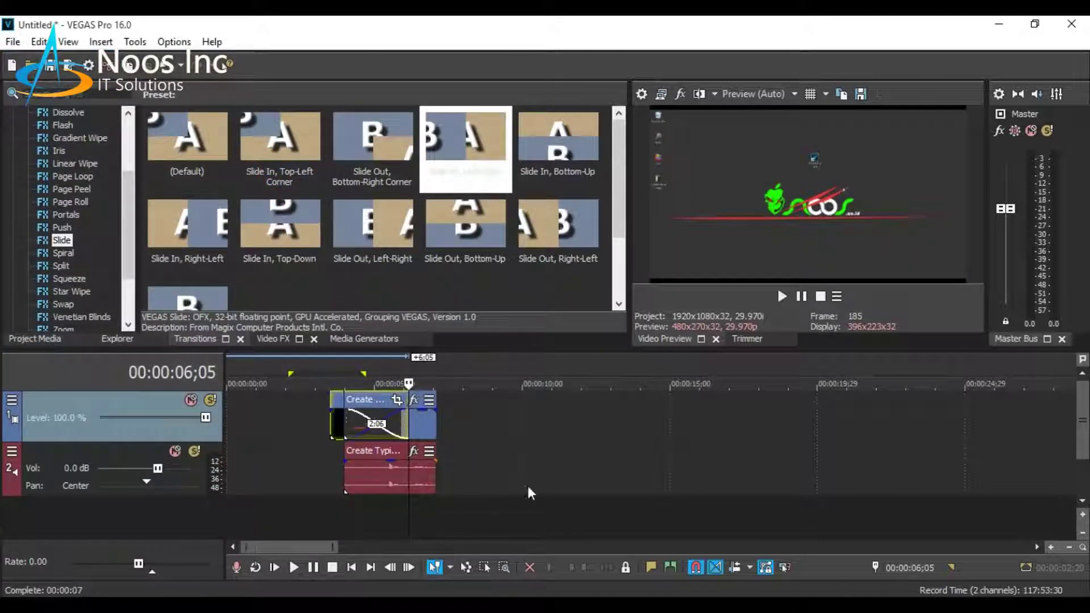
Step: Place the Animation Watermark clip on a new video track above, matched to the typing-effect clip's start and end, and play it back
right_click(517, 418)
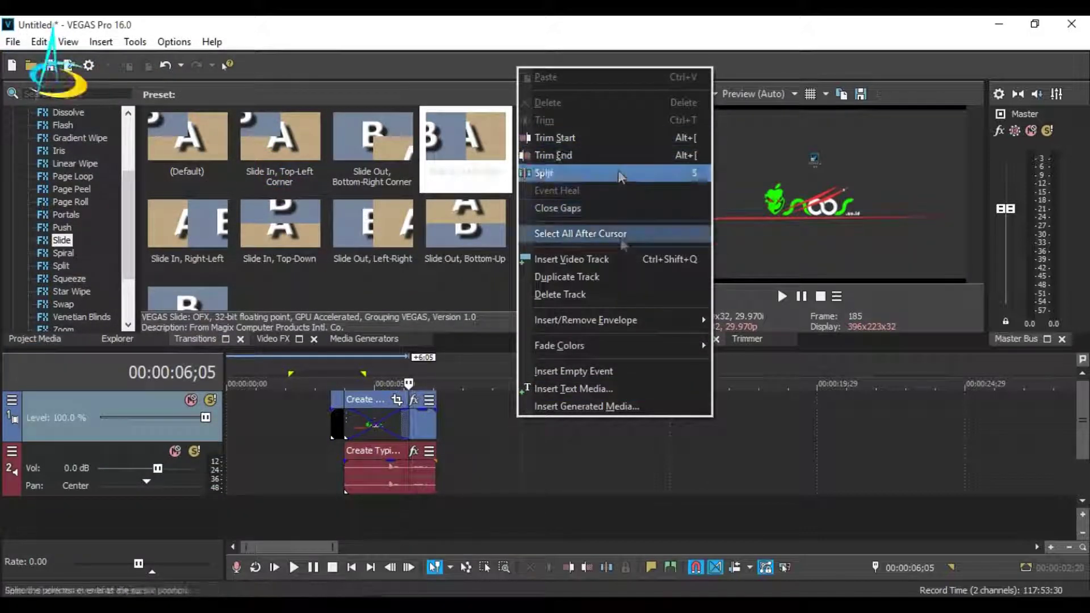
left_click(624, 264)
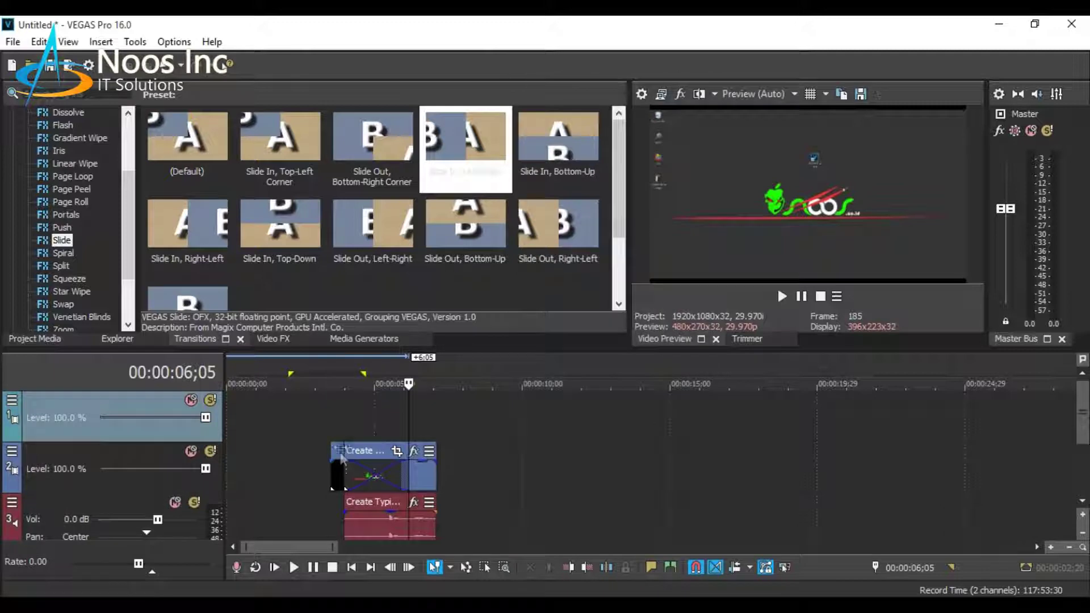
left_click_drag(340, 460, 356, 409)
left_click_drag(420, 420, 436, 424)
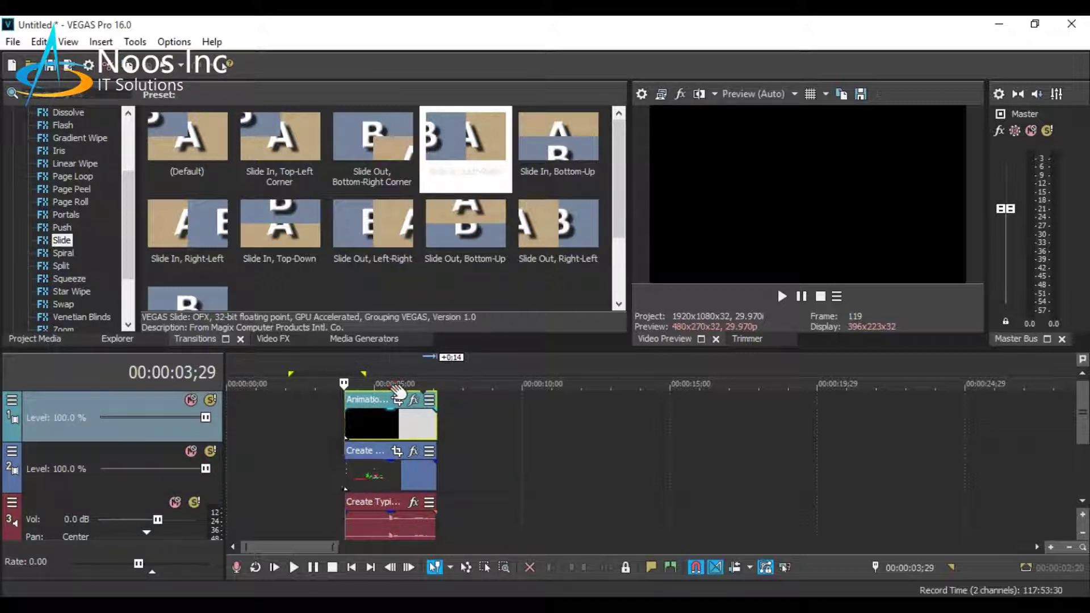
key("space")
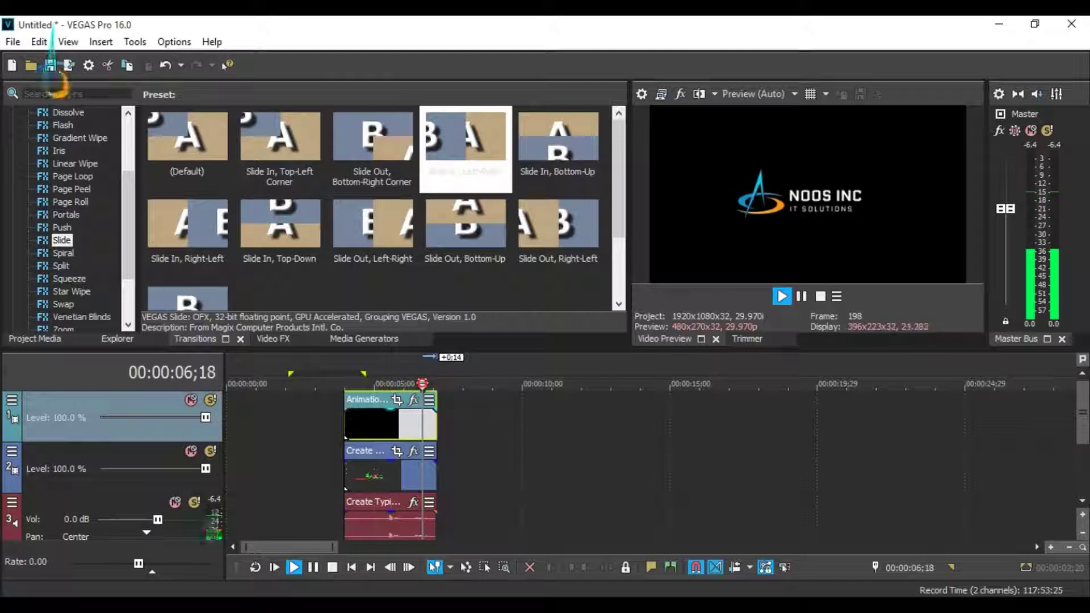
key("space")
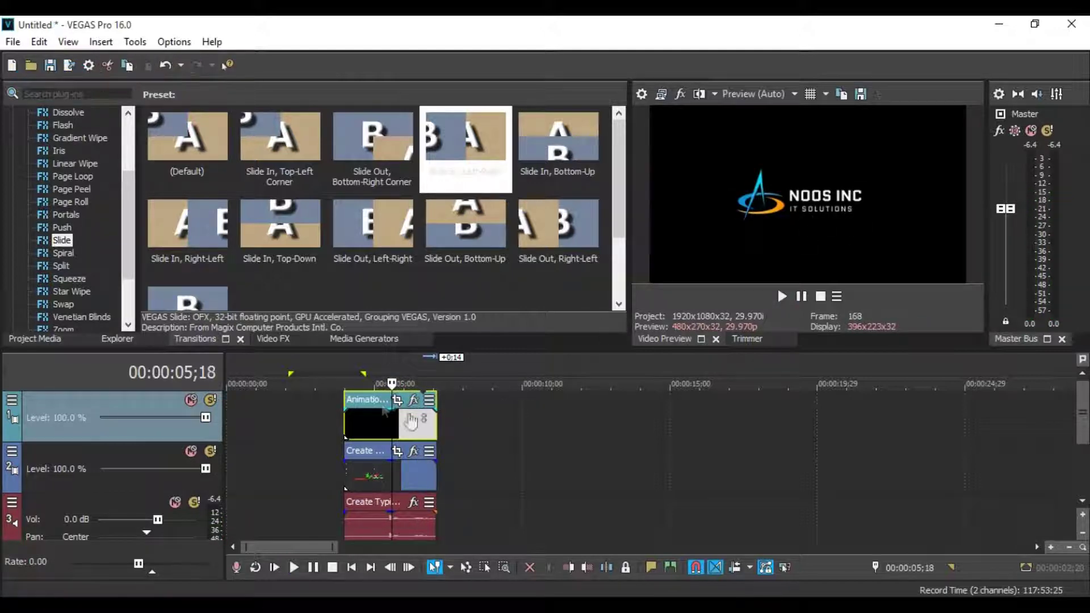
Step: In the Animation Watermark clip's properties, disable resample and set the alpha channel to Straight (unmatted)
right_click(359, 402)
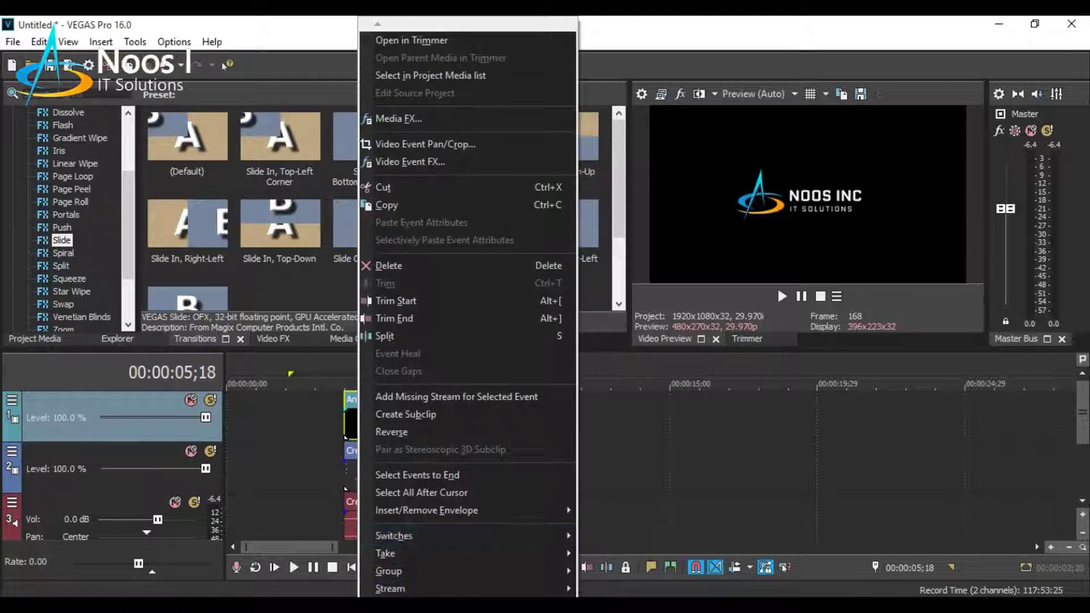
scroll(414, 581, "down", 3)
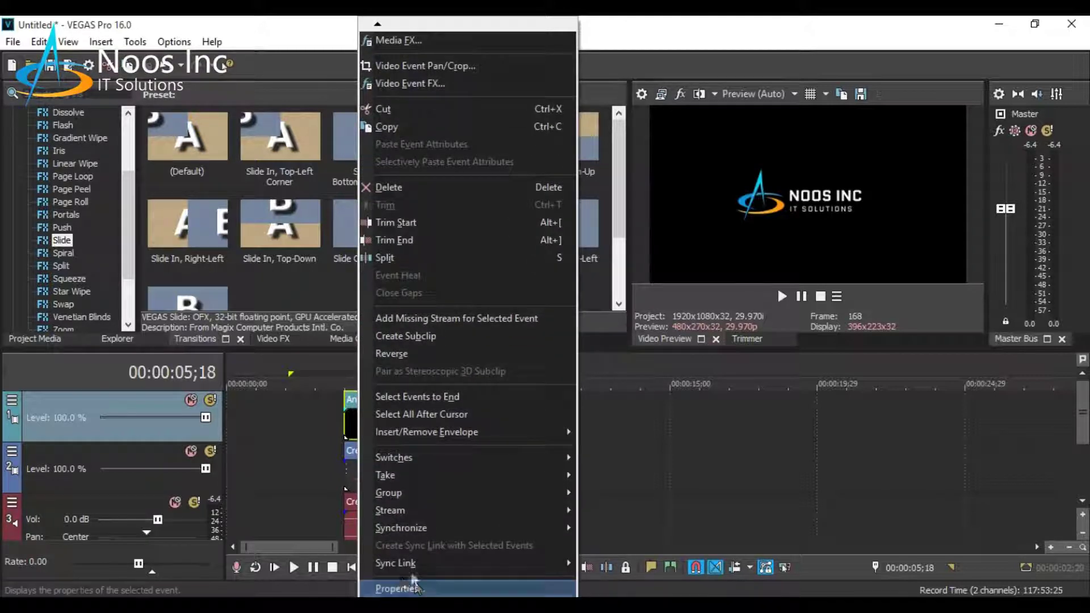
left_click(414, 585)
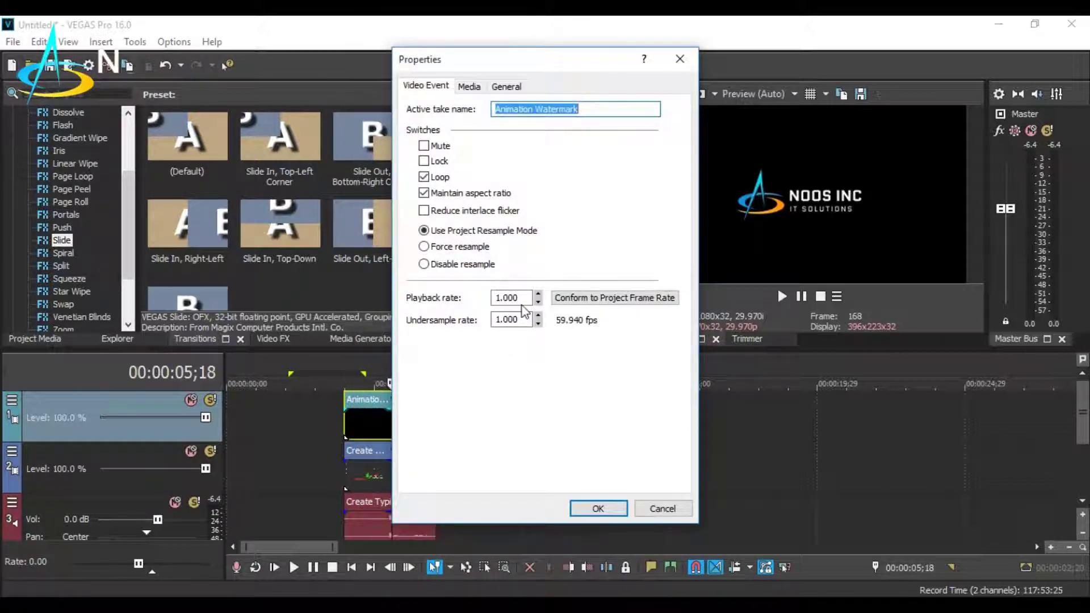
left_click(453, 274)
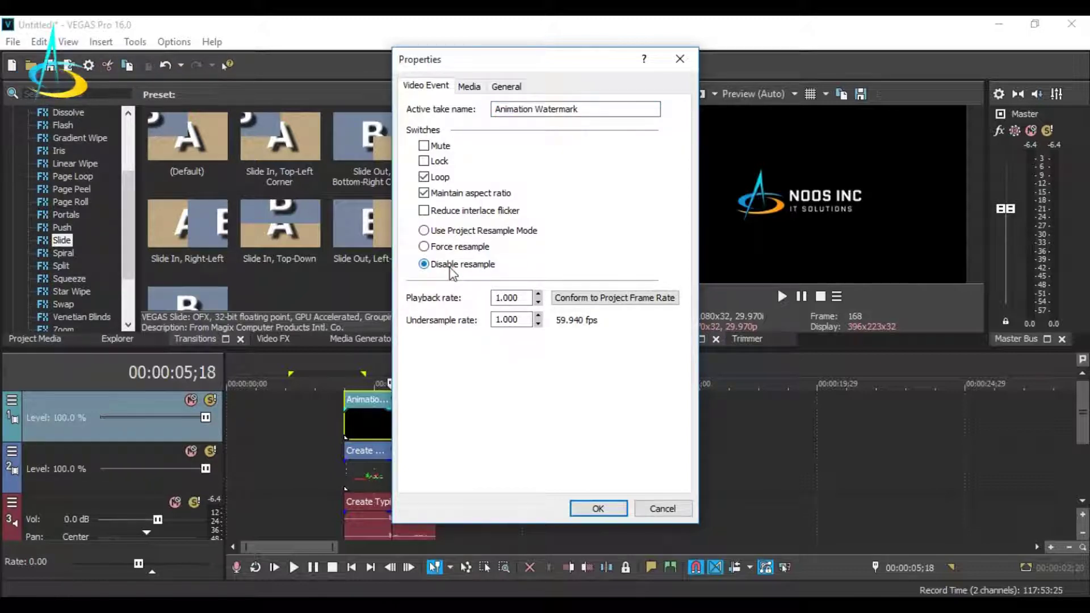
left_click(475, 87)
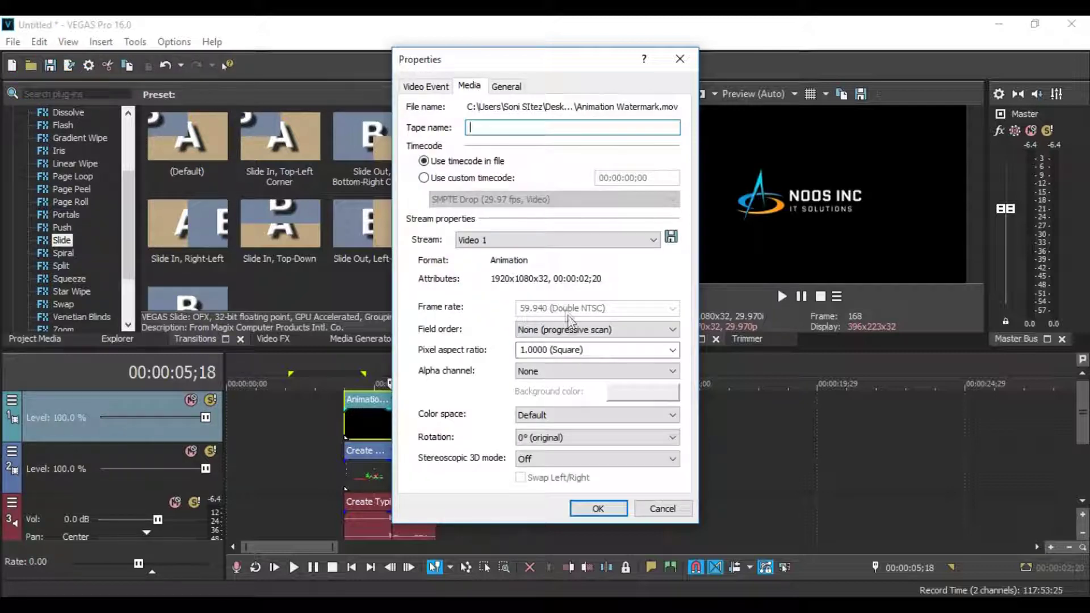
left_click(572, 370)
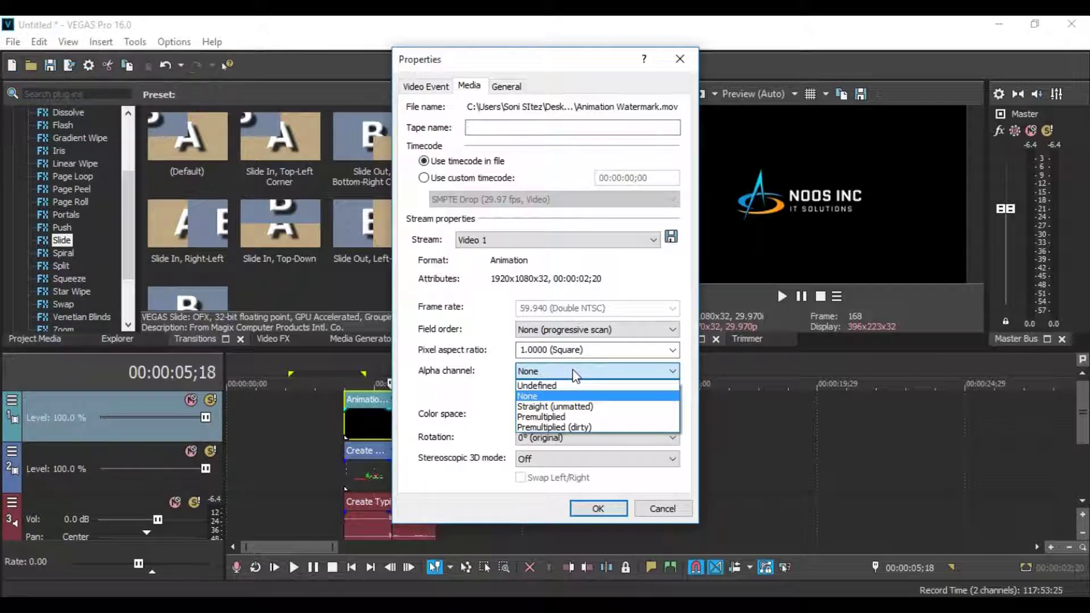
left_click(575, 409)
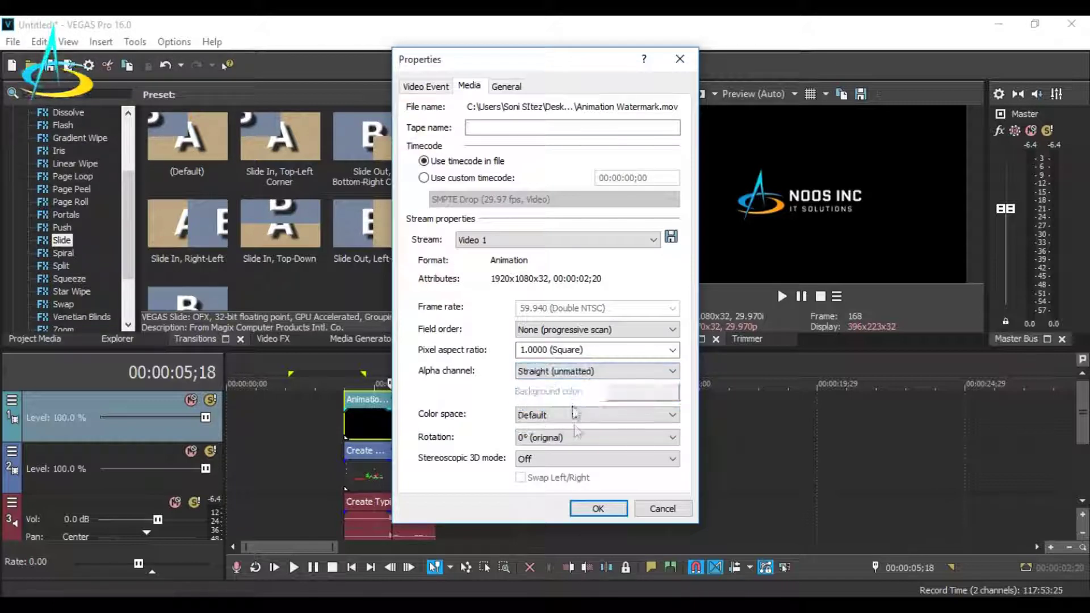
left_click(595, 510)
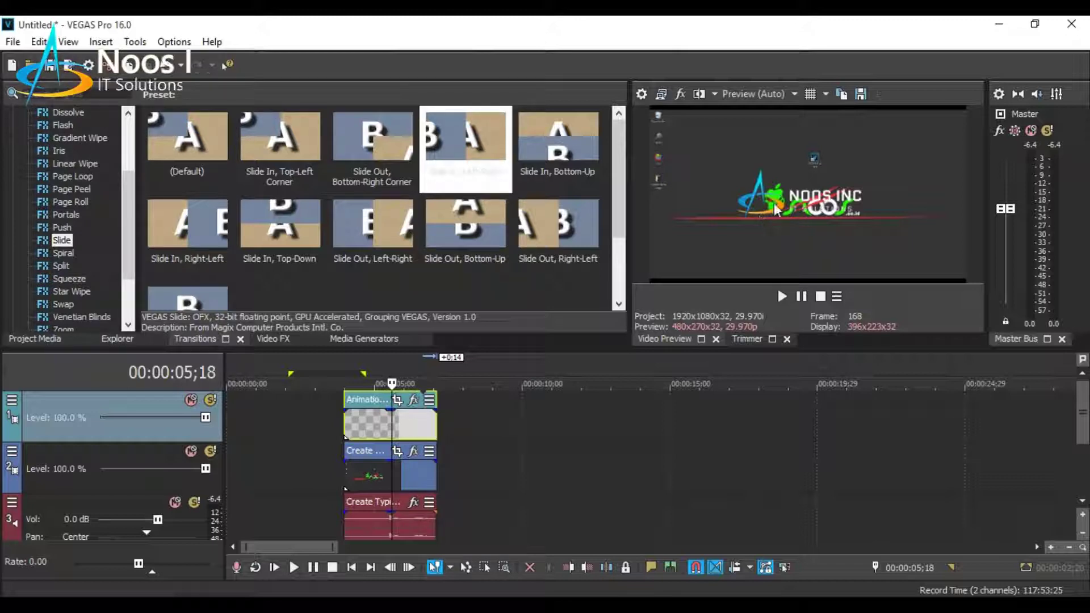
Step: Use Track Motion on the logo track to shrink it to about 850 × 478 and place it at about X -750, Y 436
left_click(12, 405)
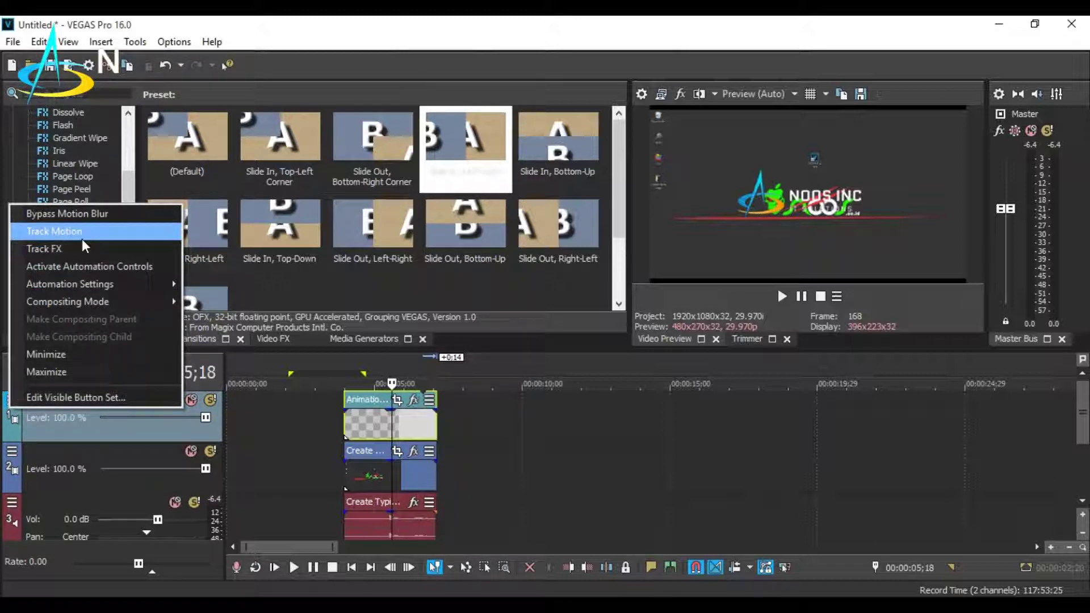
left_click(84, 237)
left_click_drag(610, 137, 483, 279)
left_click_drag(440, 384, 403, 362)
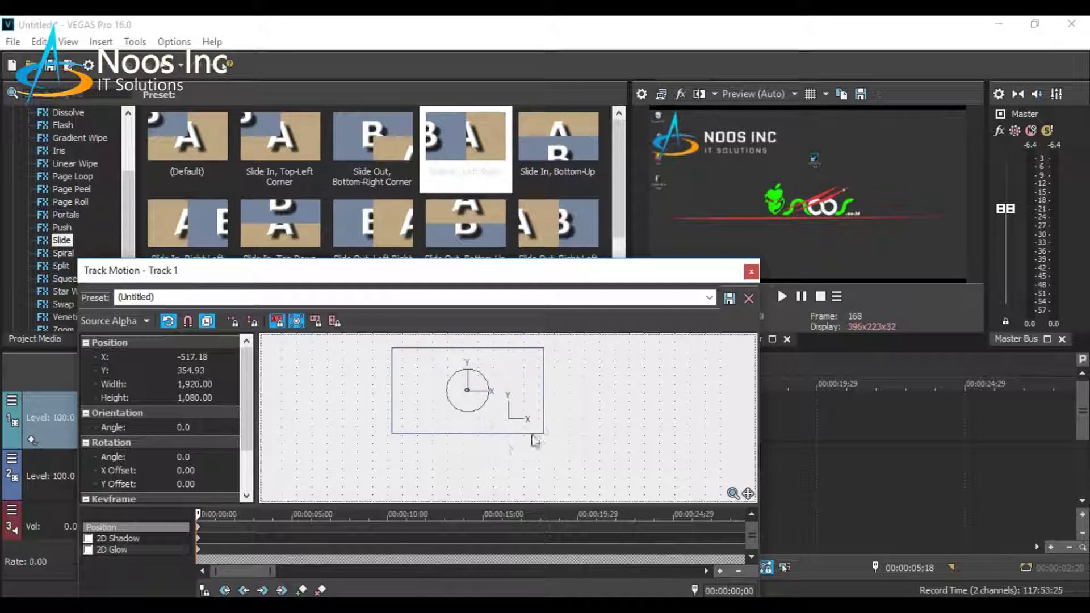
left_click_drag(543, 433, 499, 418)
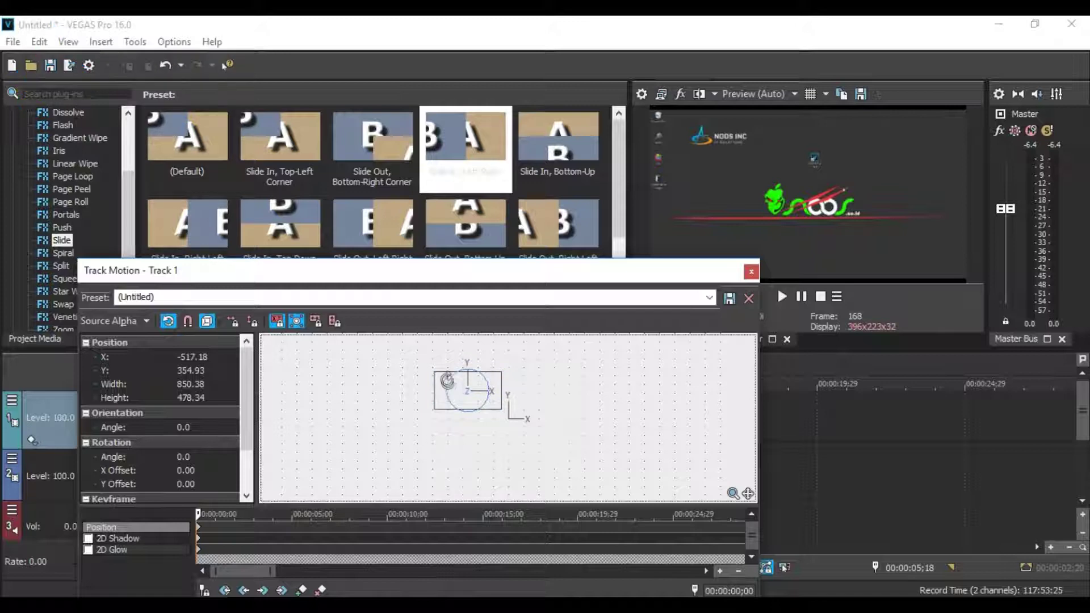
left_click_drag(445, 380, 426, 375)
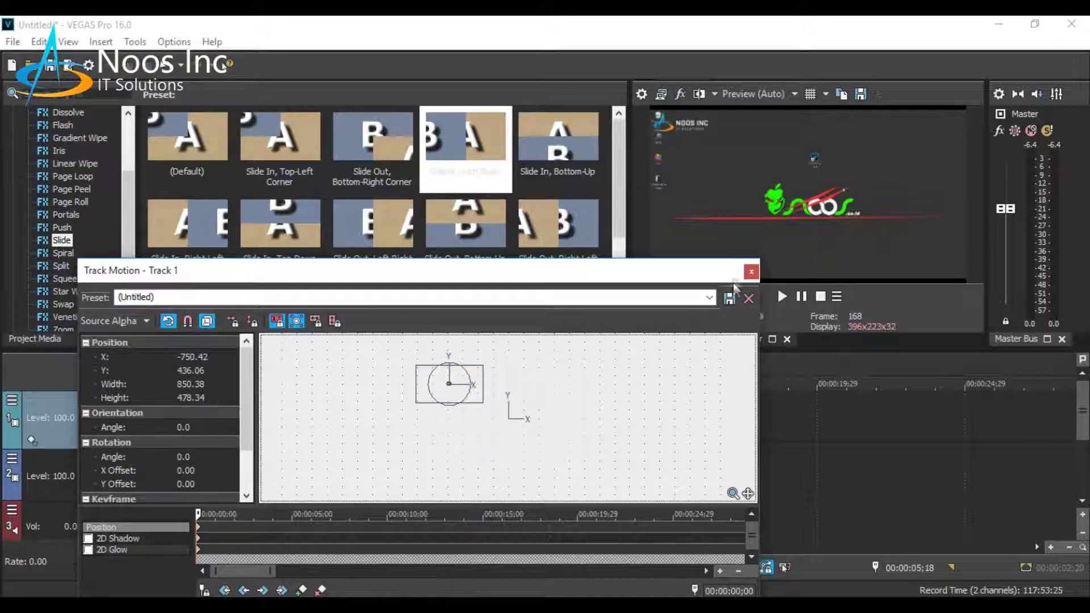
left_click(755, 273)
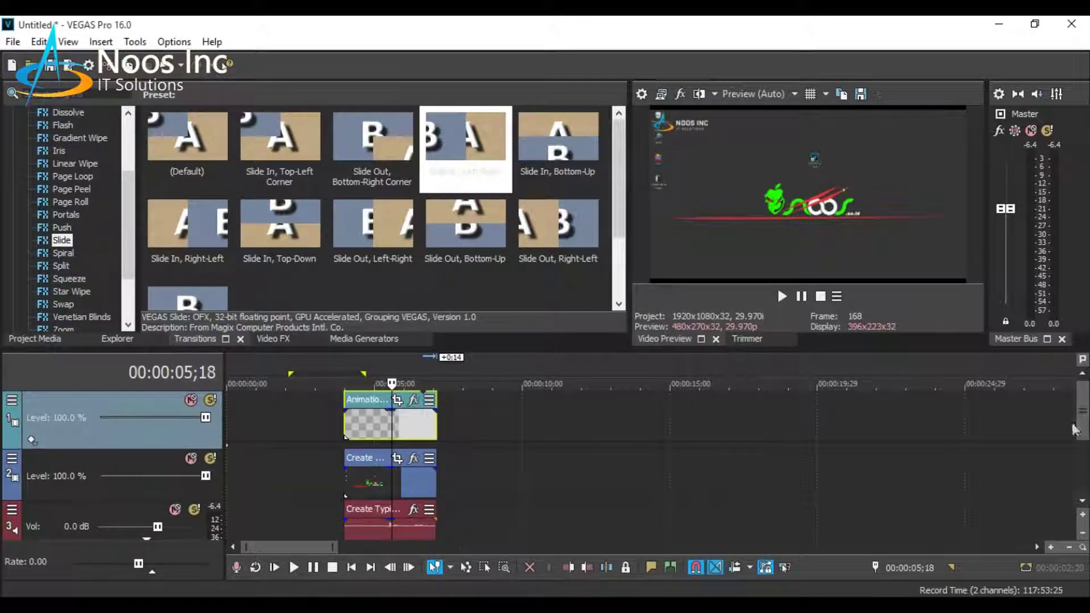
Step: Select the time range spanning the clips, from 00:00:03;29 to 00:00:07;03, and play back part of it to check the watermark
scroll(1084, 440, "down", 1)
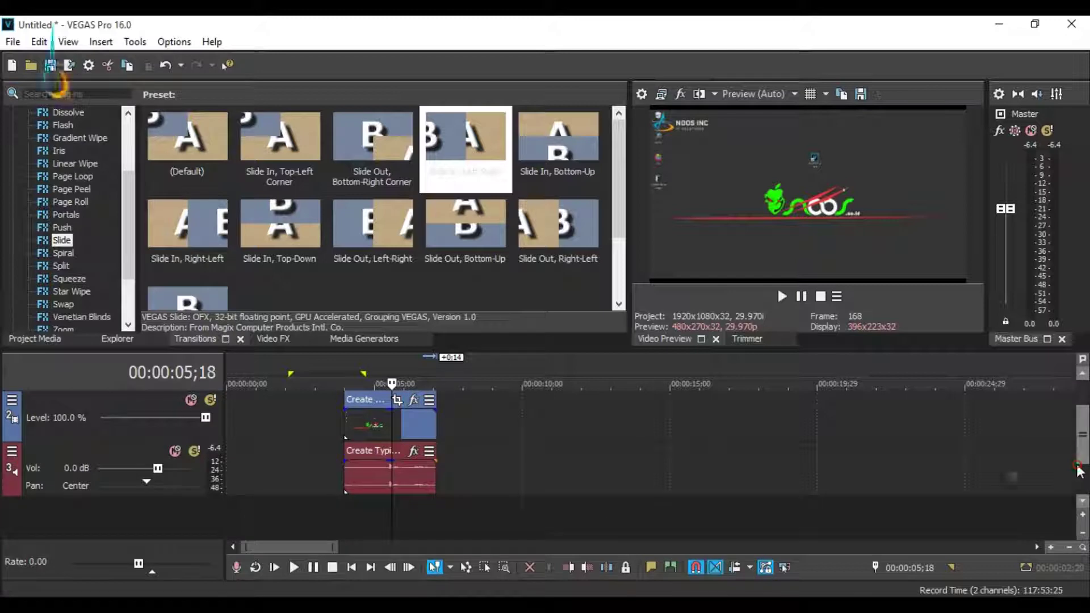
mouse_move(435, 502)
left_mouse_down()
mouse_move(292, 502)
mouse_move(345, 481)
left_mouse_up()
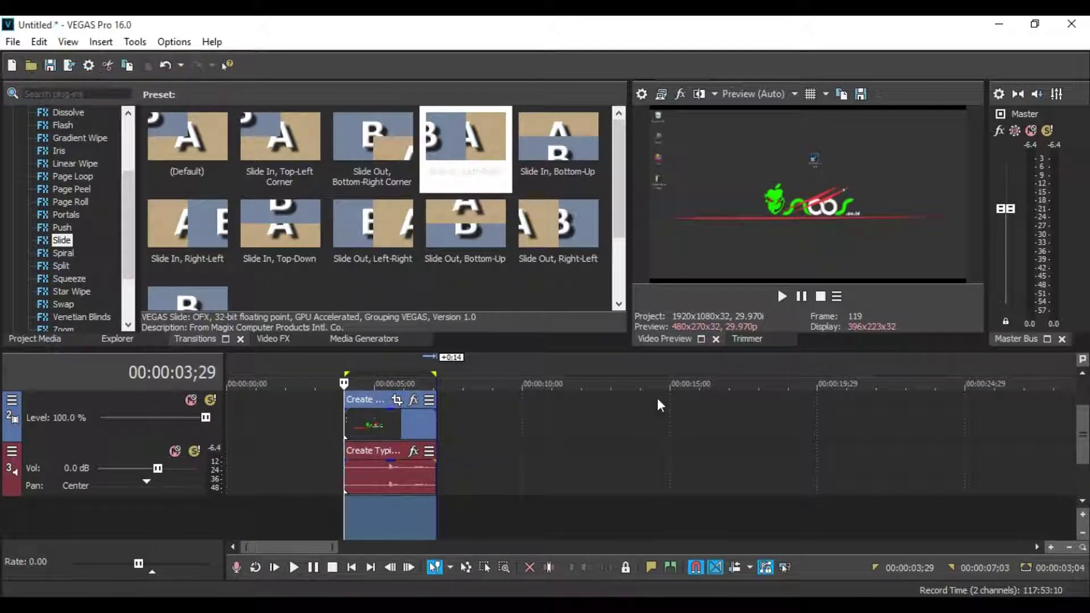
left_click(295, 567)
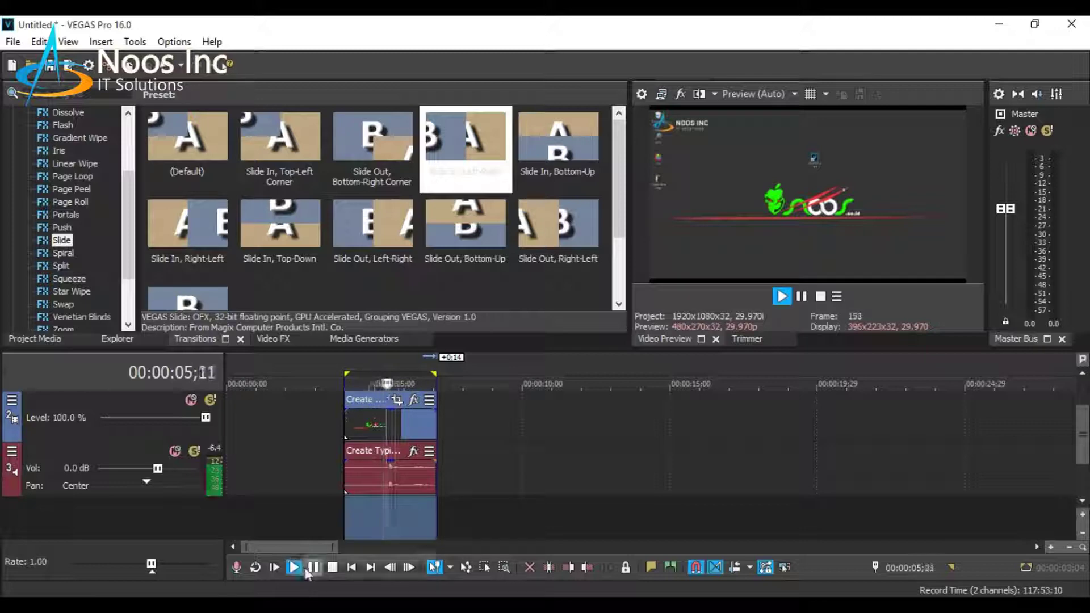
left_click(312, 567)
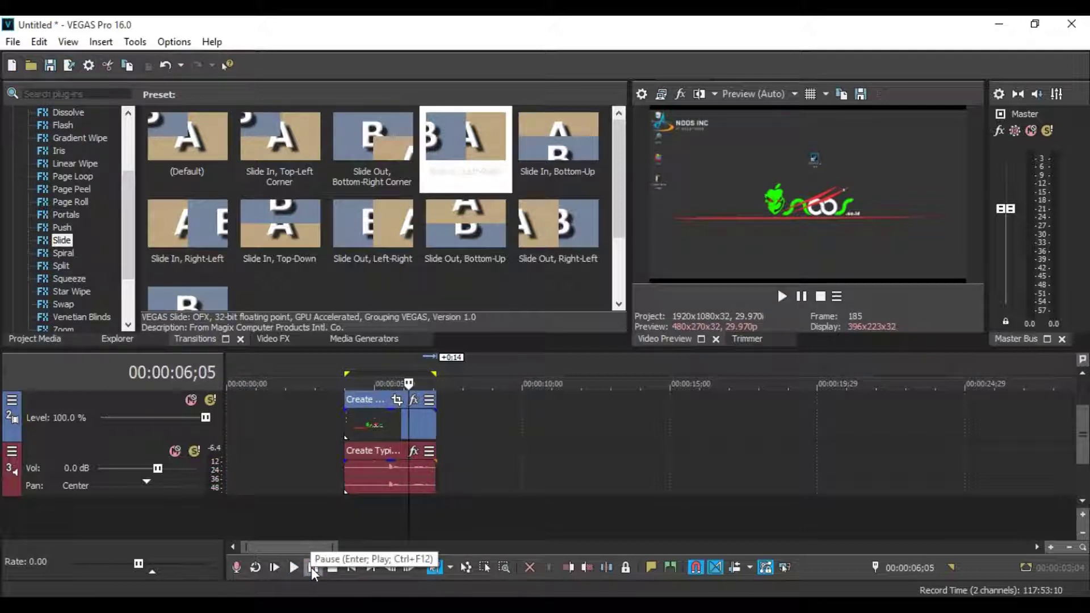